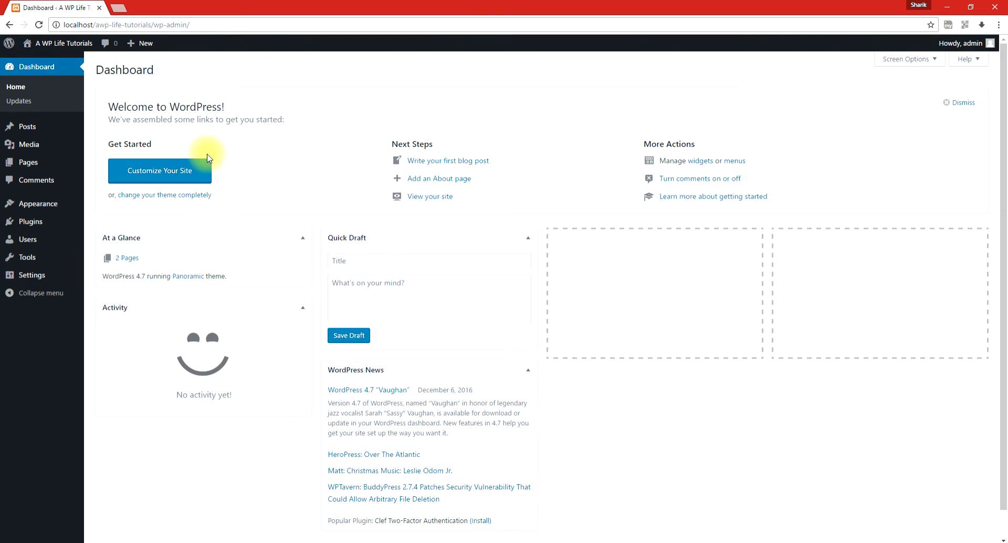
Step: Find the Slider plugin by A WP Life in the plugin directory, then install and activate it
left_click(40, 219)
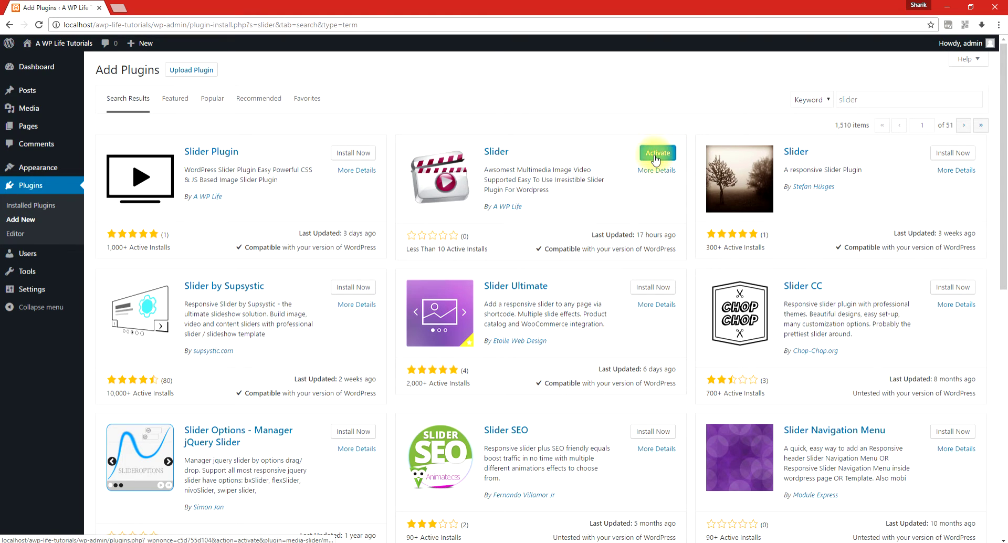
left_click(655, 156)
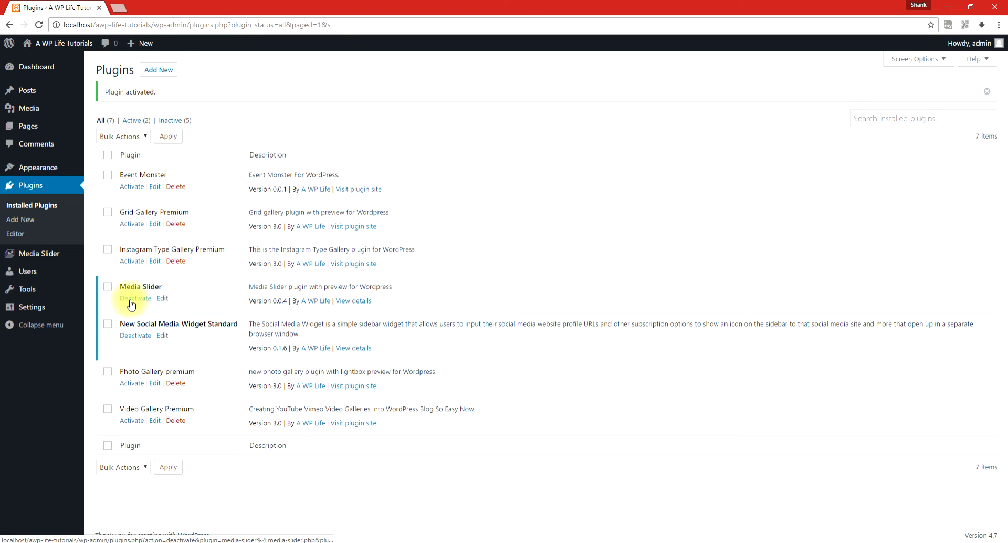
Step: Expand the Slider Settings section of the new media slider
mouse_move(28, 254)
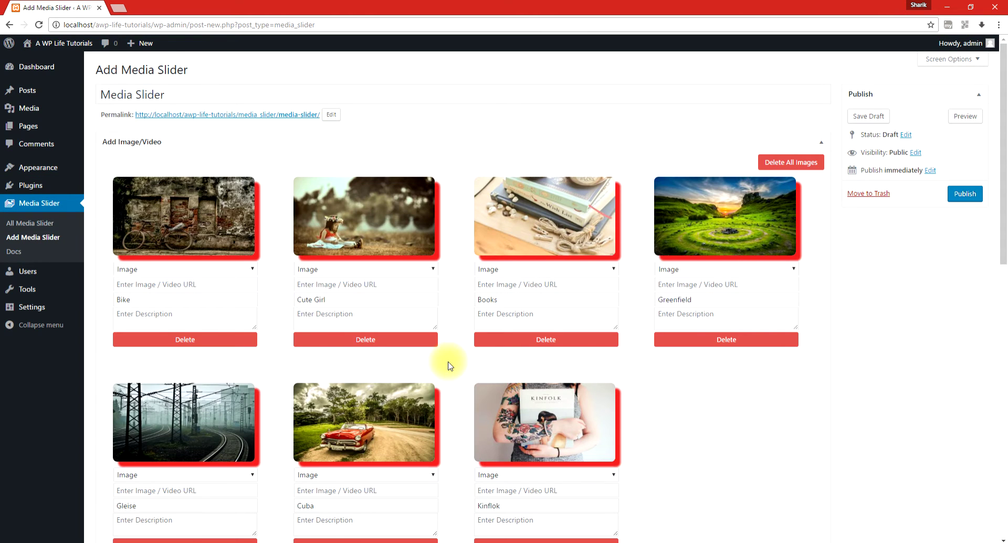
scroll(450, 365, "down", 3)
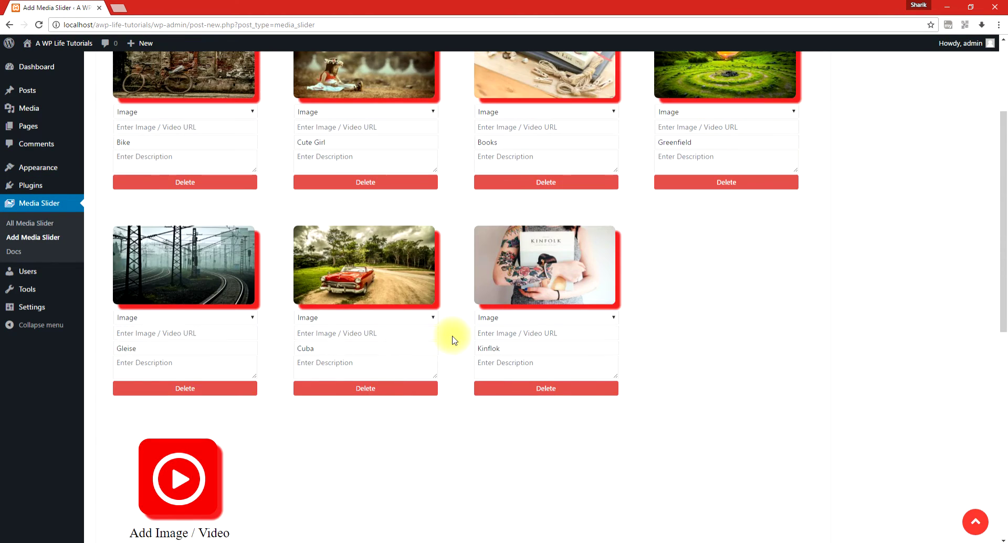
scroll(454, 340, "down", 2)
scroll(453, 339, "down", 5)
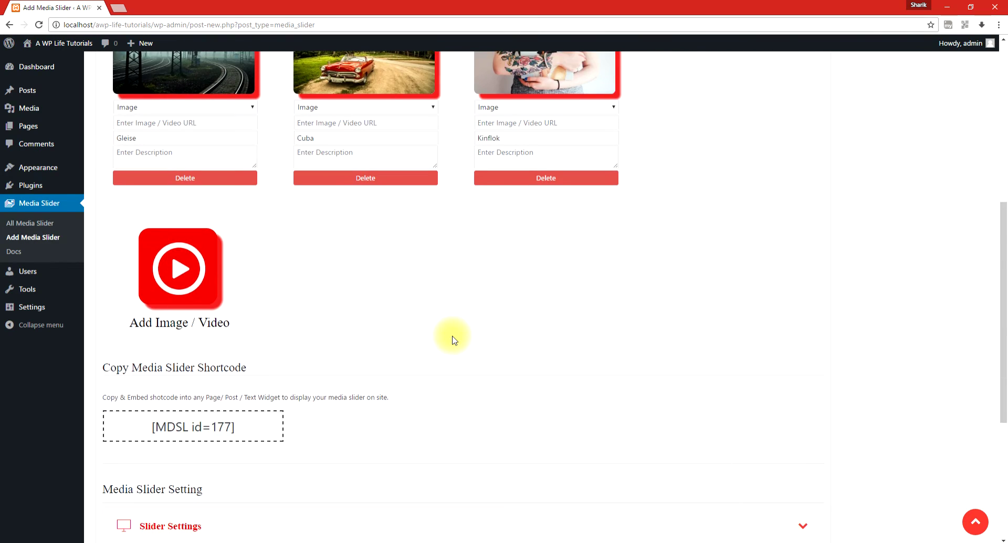
scroll(434, 328, "down", 2)
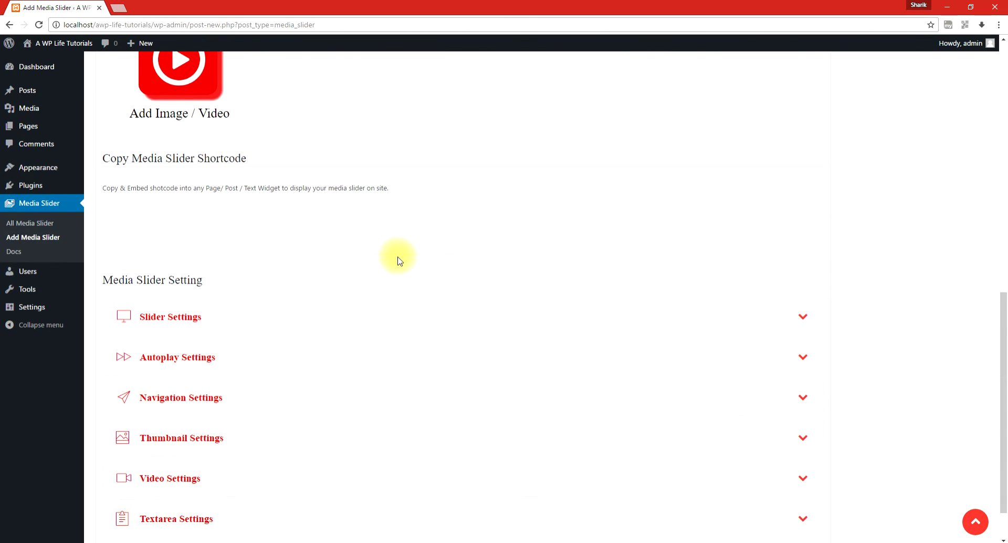
left_click(312, 262)
scroll(348, 276, "down", 1)
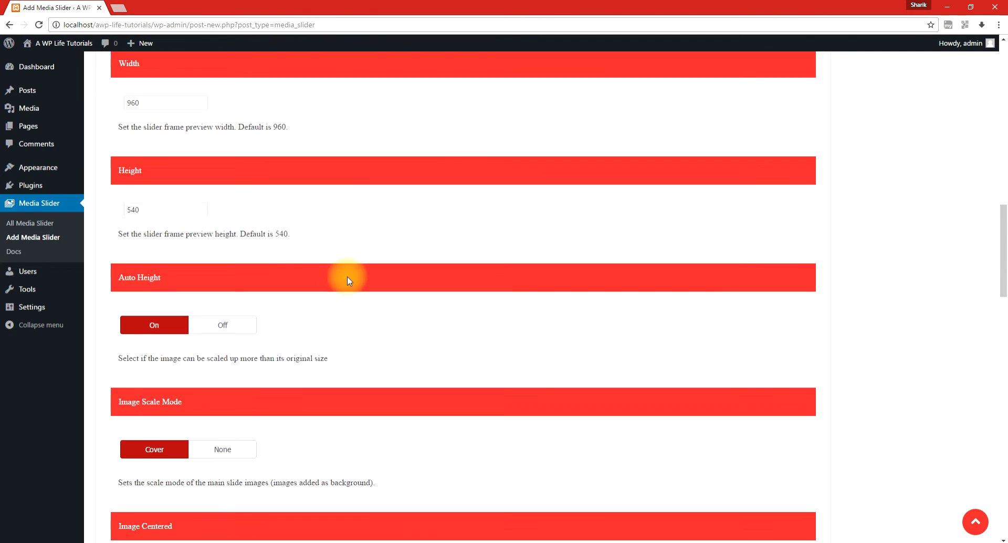
Step: Examine the slider's width and height fields in the Slider Settings
scroll(347, 276, "up", 1)
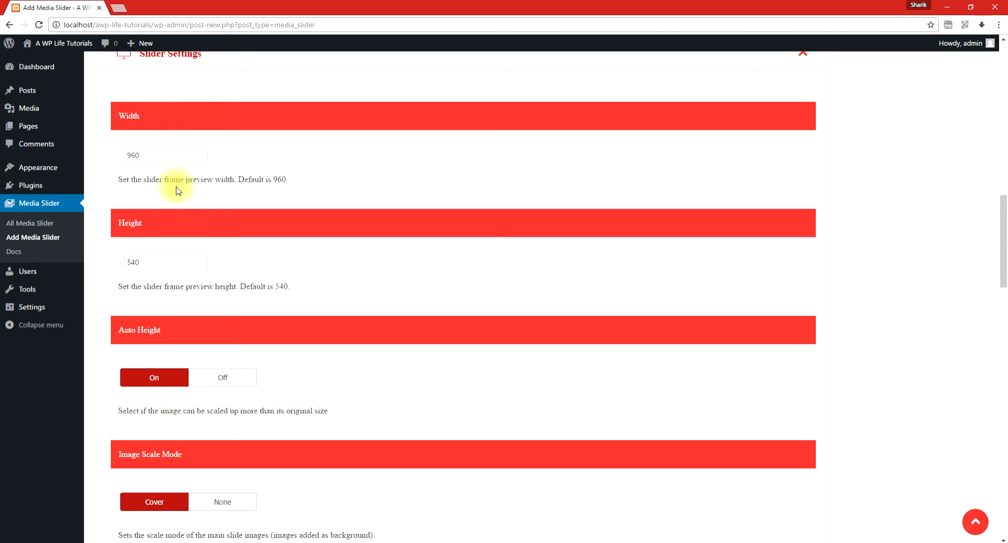
left_click_drag(141, 155, 105, 156)
scroll(104, 163, "down", 1)
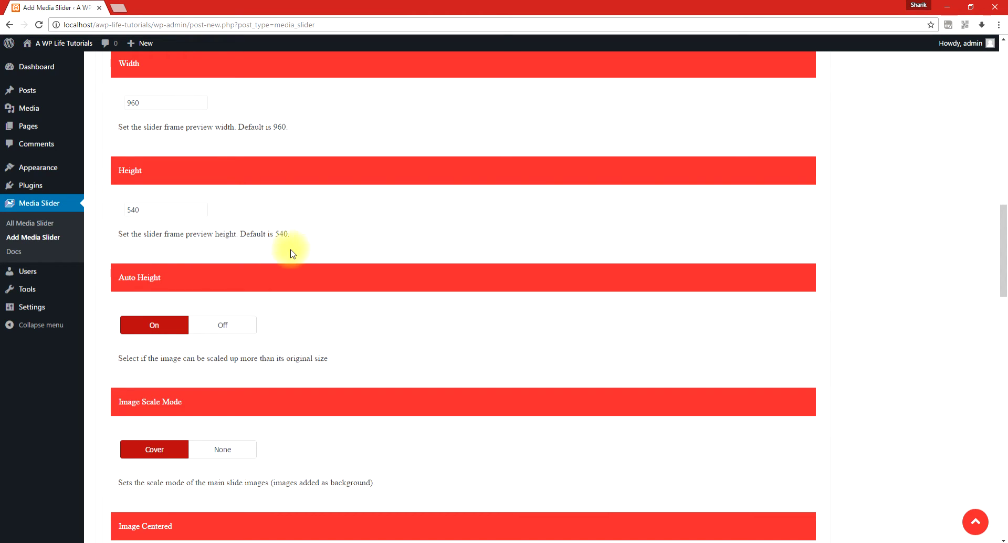
left_click(125, 210)
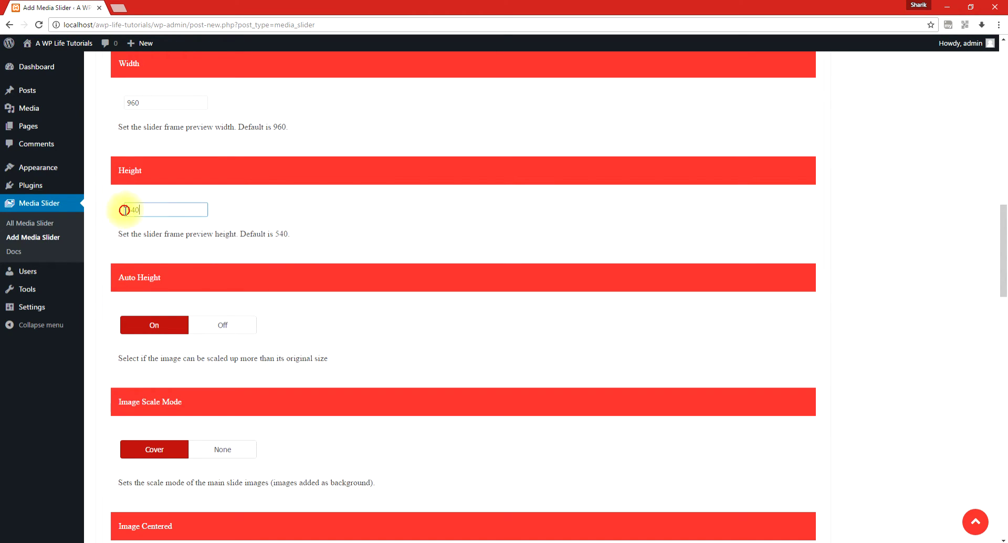
scroll(114, 214, "down", 1)
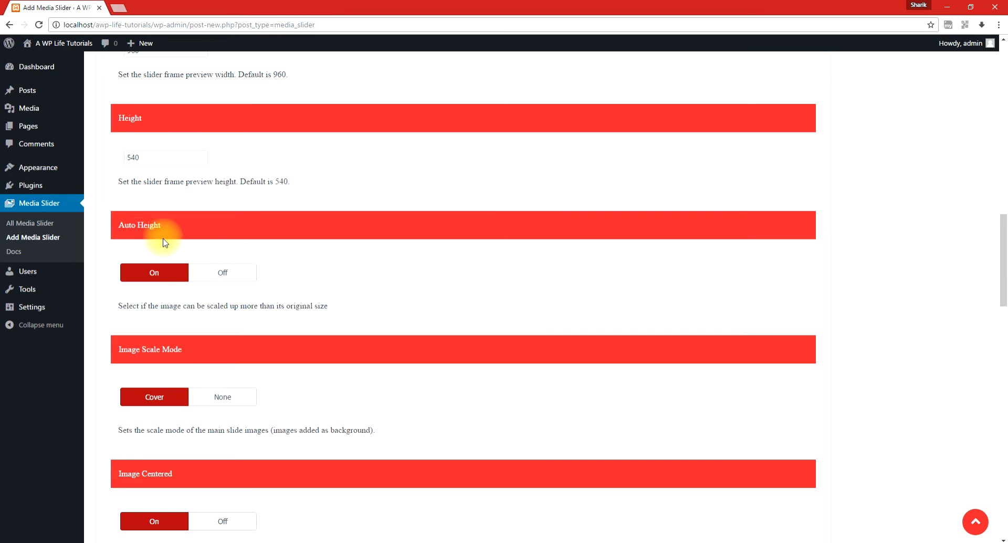
Step: Try Auto Height Off and Image Scale Mode None, restoring each to On and Cover
left_click(215, 271)
left_click(156, 271)
scroll(110, 257, "down", 2)
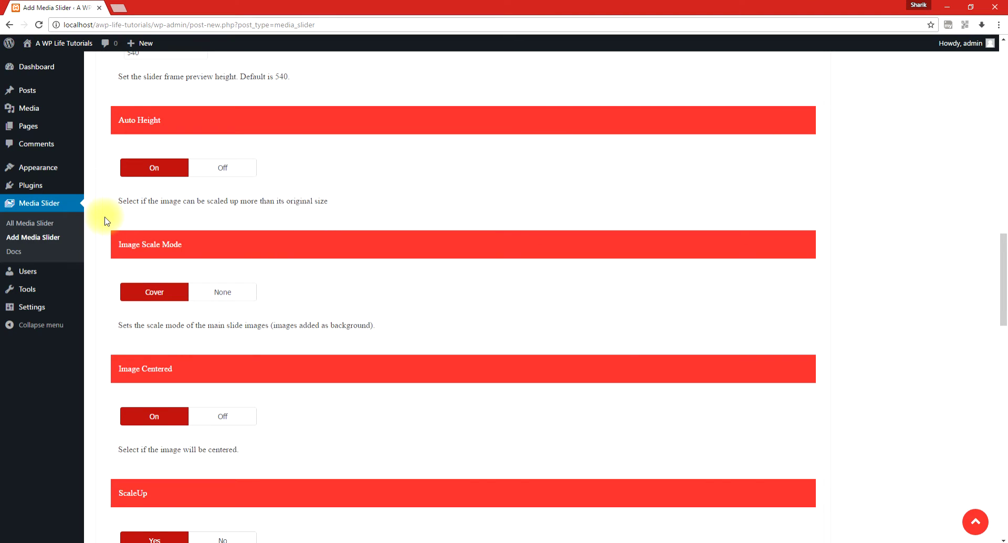
scroll(108, 218, "down", 1)
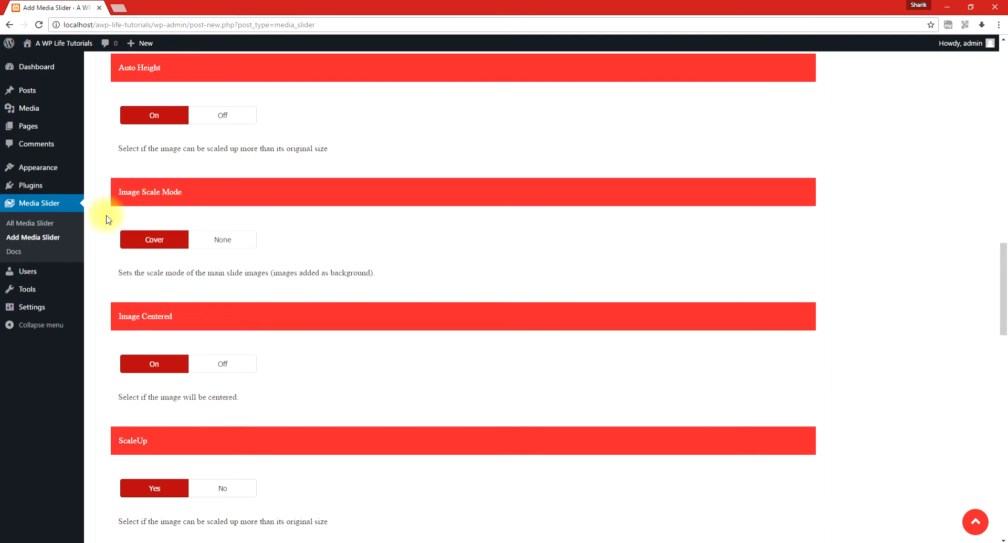
left_click(215, 239)
left_click(165, 240)
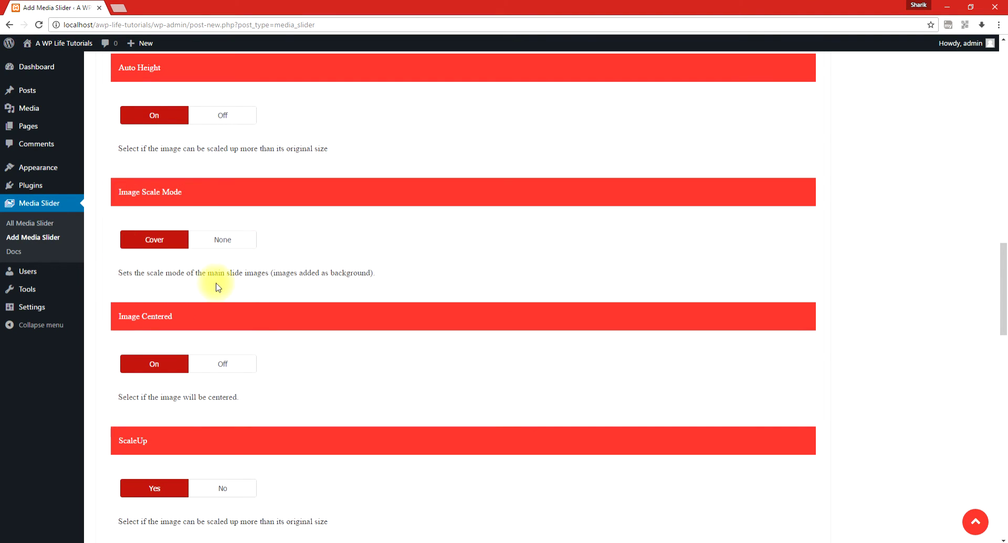
Step: Try Image Centered Off and ScaleUp No, restoring each to On and Yes
scroll(107, 265, "down", 1)
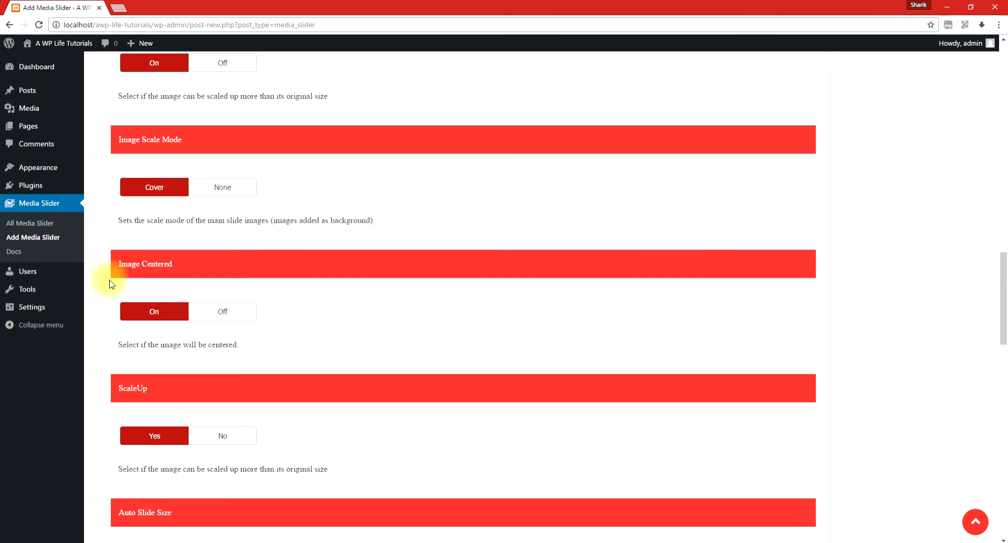
scroll(111, 287, "down", 1)
left_click(206, 259)
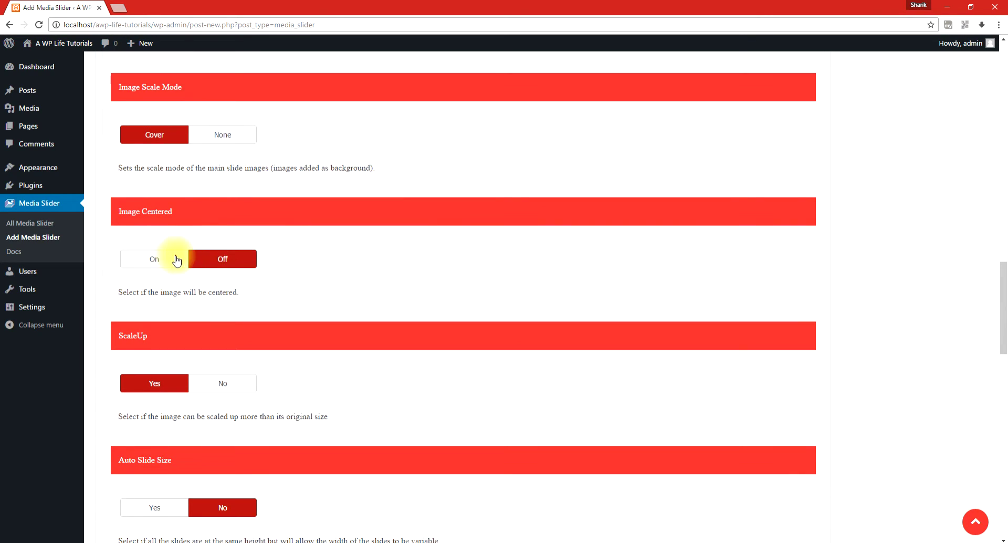
left_click(173, 259)
scroll(110, 256, "down", 2)
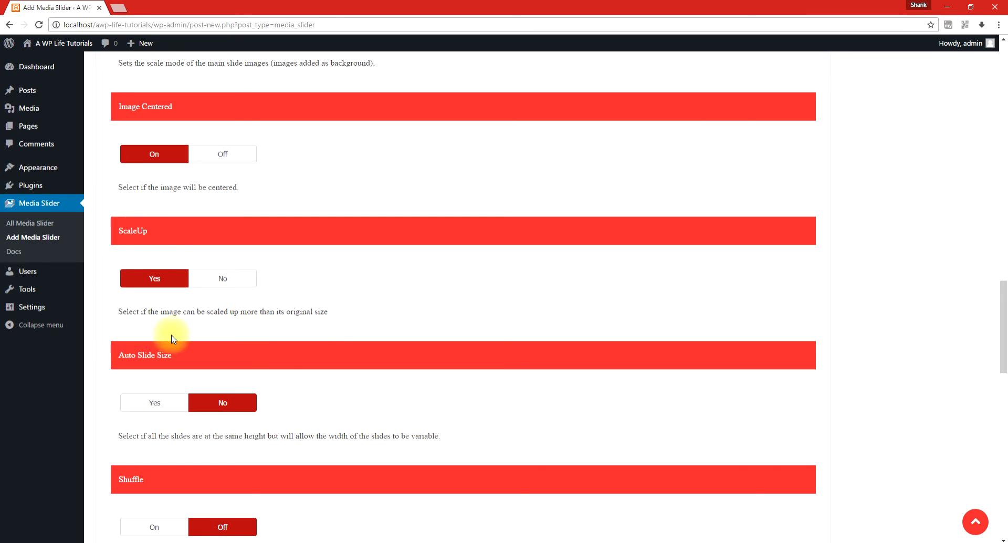
left_click(214, 279)
left_click(163, 281)
Step: Try Auto Slide Size Yes and Shuffle On, restoring each to No and Off
scroll(112, 279, "down", 1)
scroll(112, 277, "down", 1)
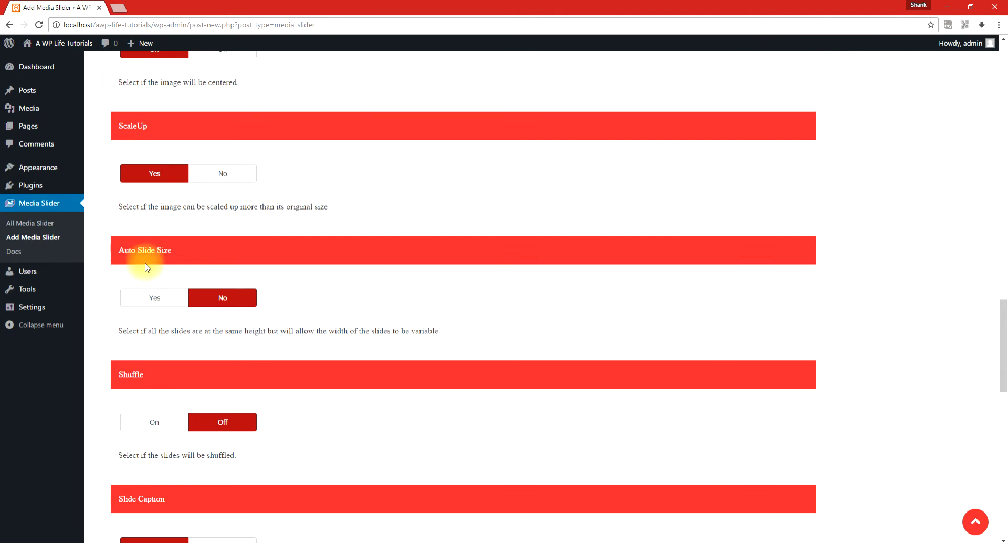
scroll(117, 270, "down", 1)
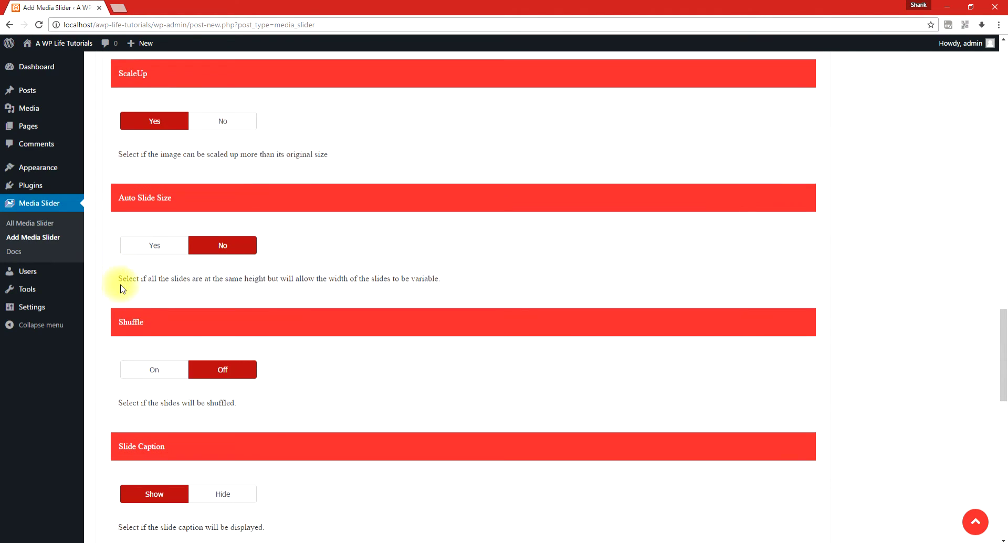
left_click(145, 252)
left_click(216, 244)
scroll(121, 287, "down", 1)
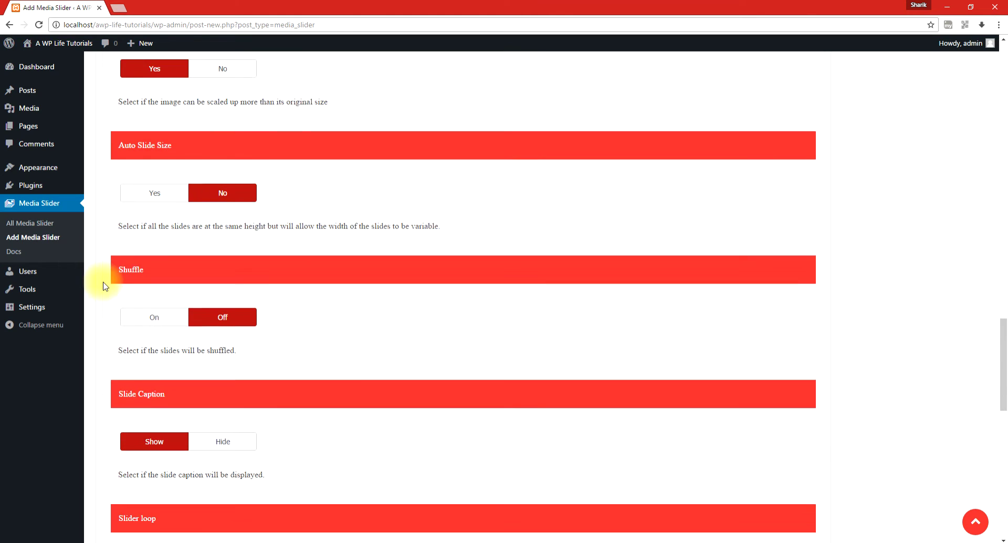
scroll(107, 297, "down", 1)
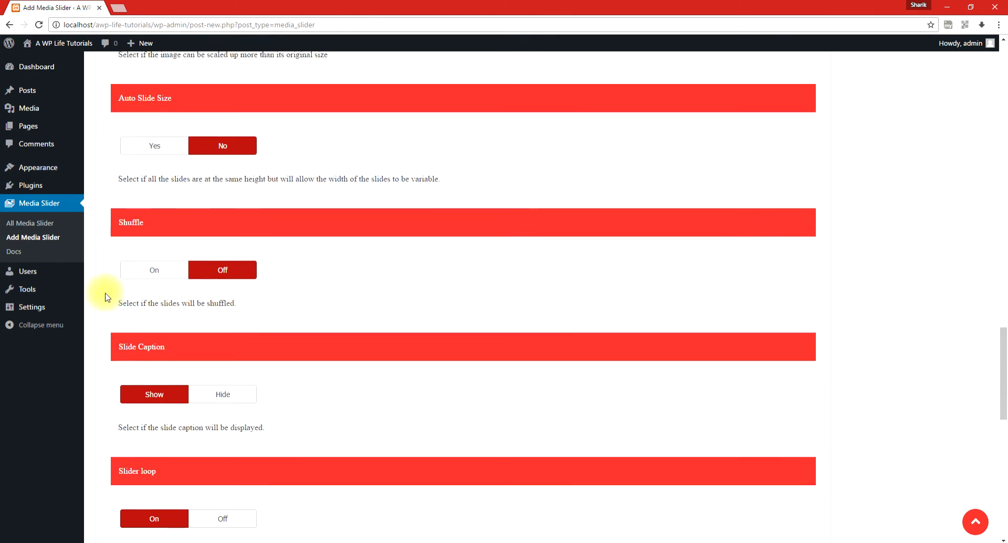
left_click(154, 266)
left_click(221, 267)
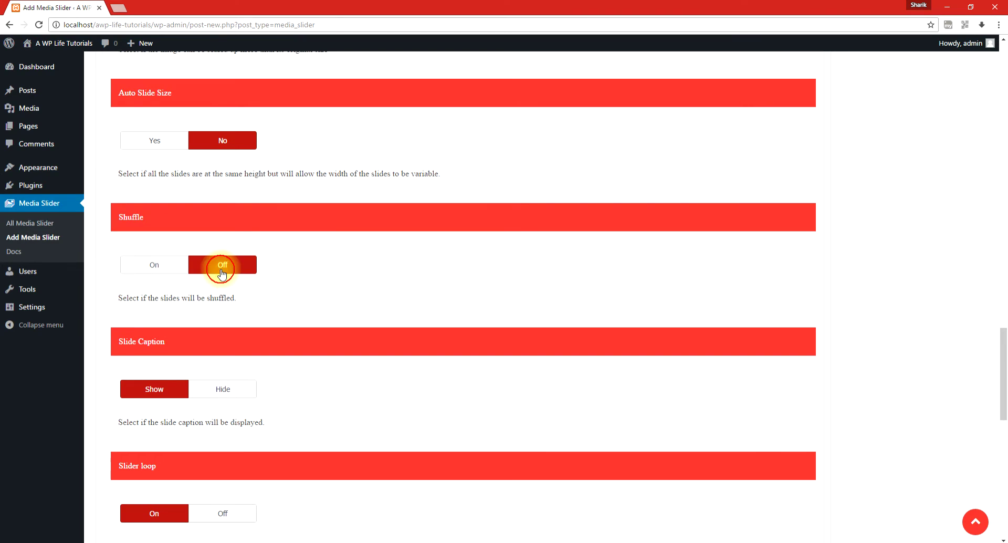
Step: Try Slide Caption Hide and Slider loop Off, restoring each to Show and On
scroll(105, 273, "down", 2)
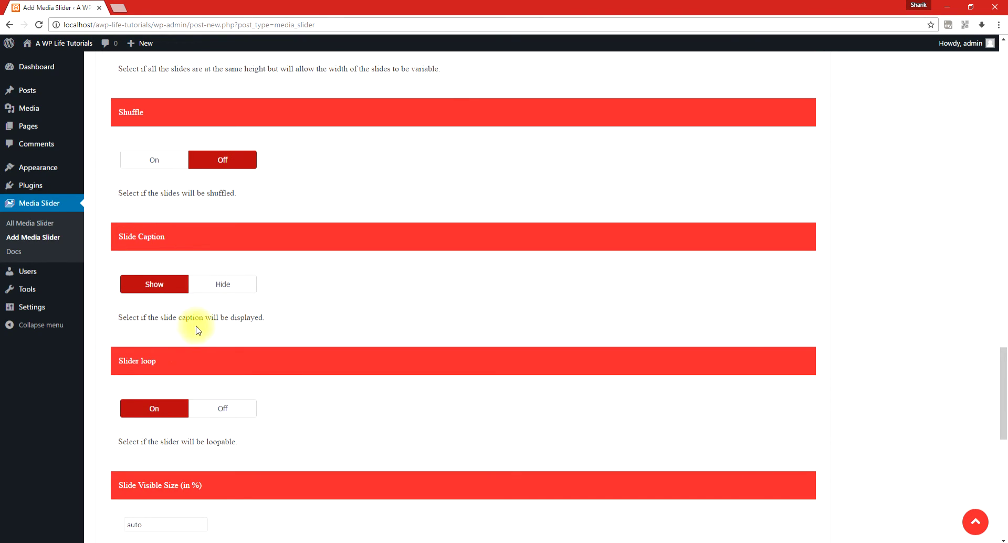
left_click(210, 284)
left_click(157, 284)
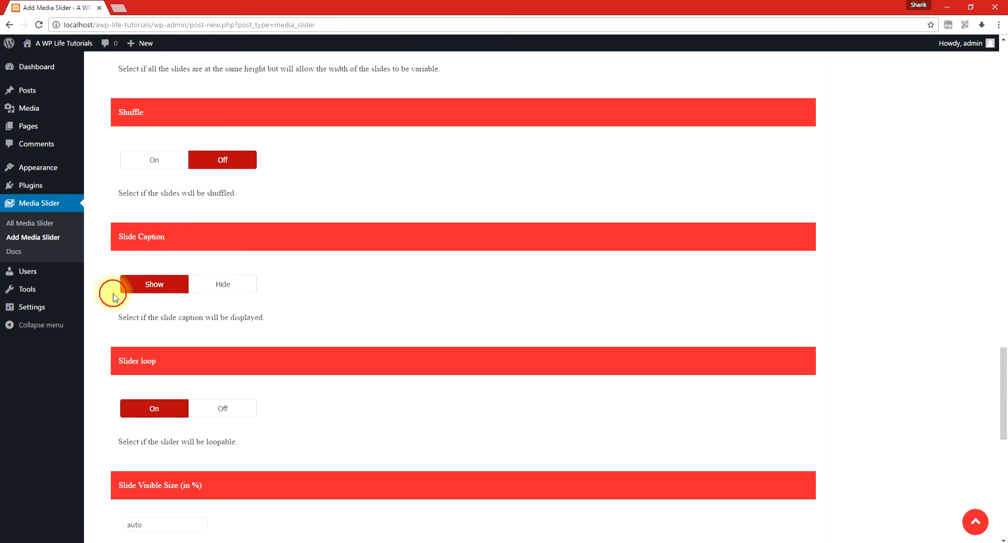
scroll(109, 299, "down", 2)
scroll(109, 299, "down", 2)
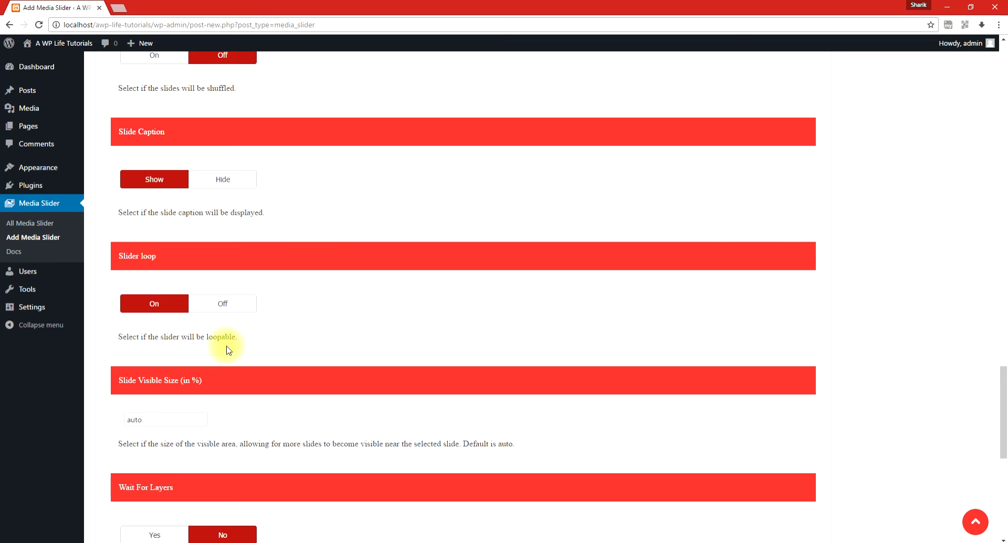
left_click(205, 305)
left_click(164, 305)
Step: Check the Slide Visible Size field and set Wait For Layers to Yes
scroll(90, 322, "down", 1)
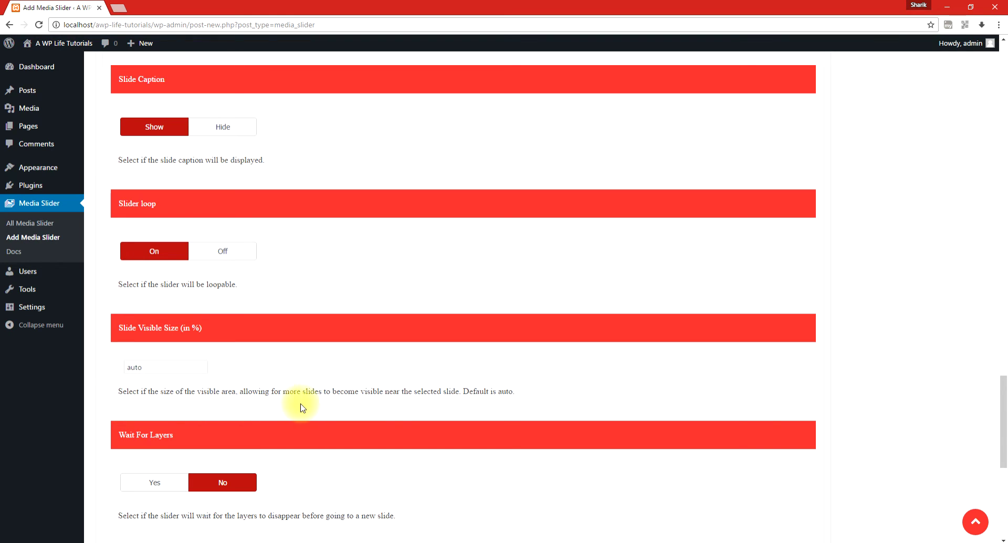
left_click_drag(177, 369, 112, 365)
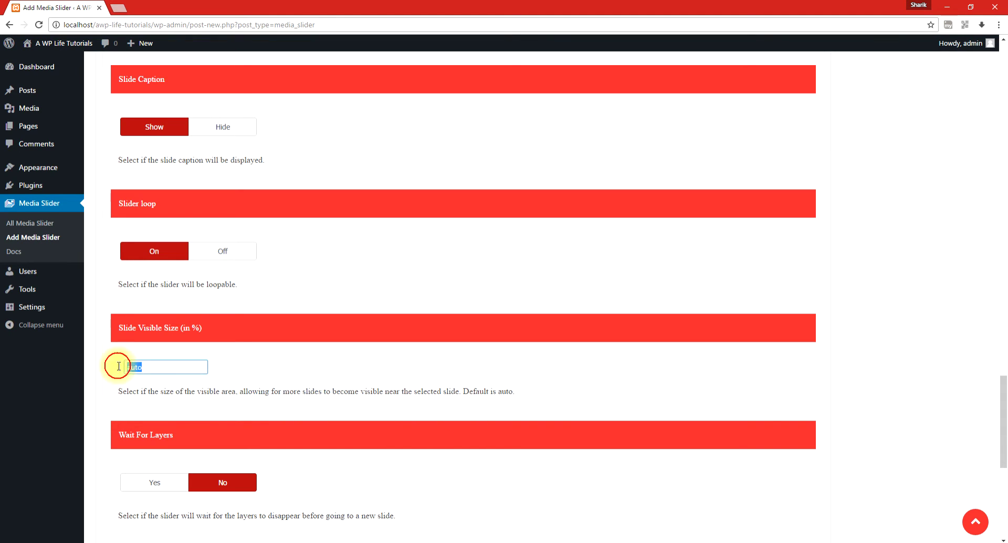
left_click(105, 331)
scroll(105, 332, "down", 3)
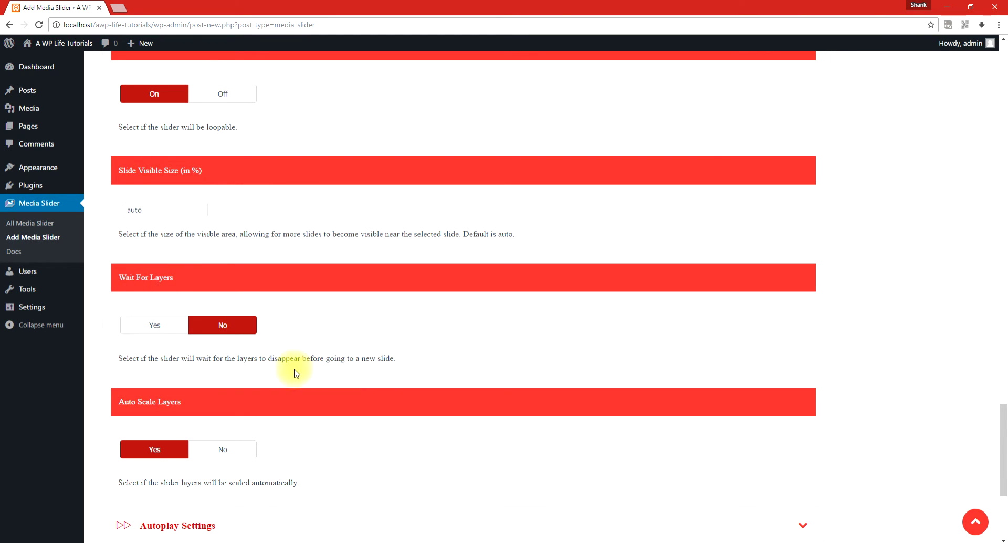
left_click(156, 325)
Step: Expand the Autoplay Settings section of the media slider
scroll(113, 349, "down", 1)
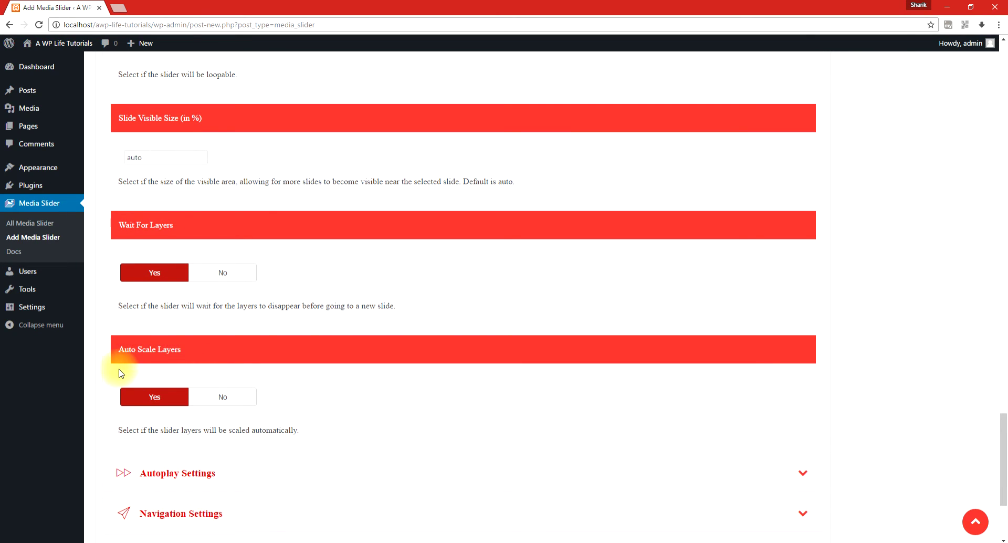
scroll(110, 368, "down", 2)
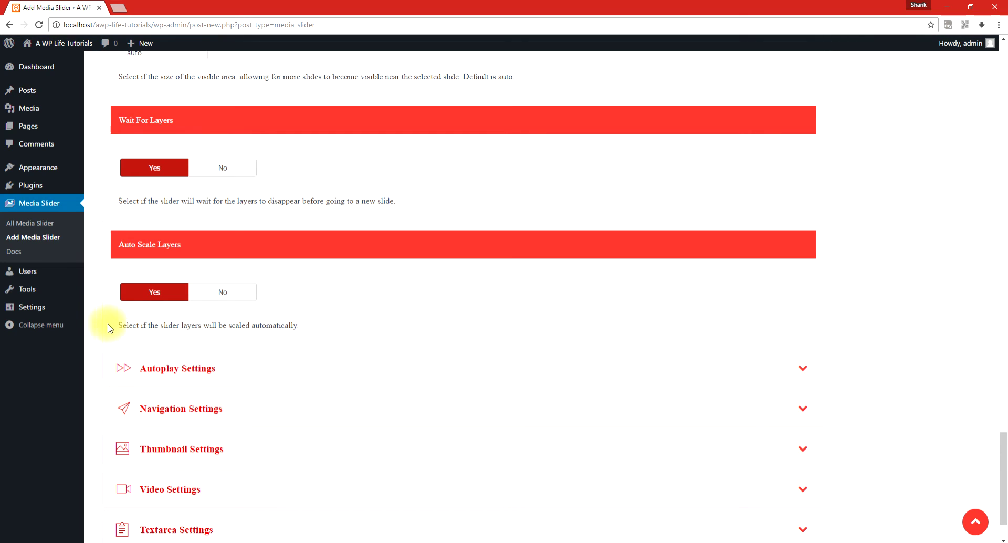
scroll(110, 231, "down", 1)
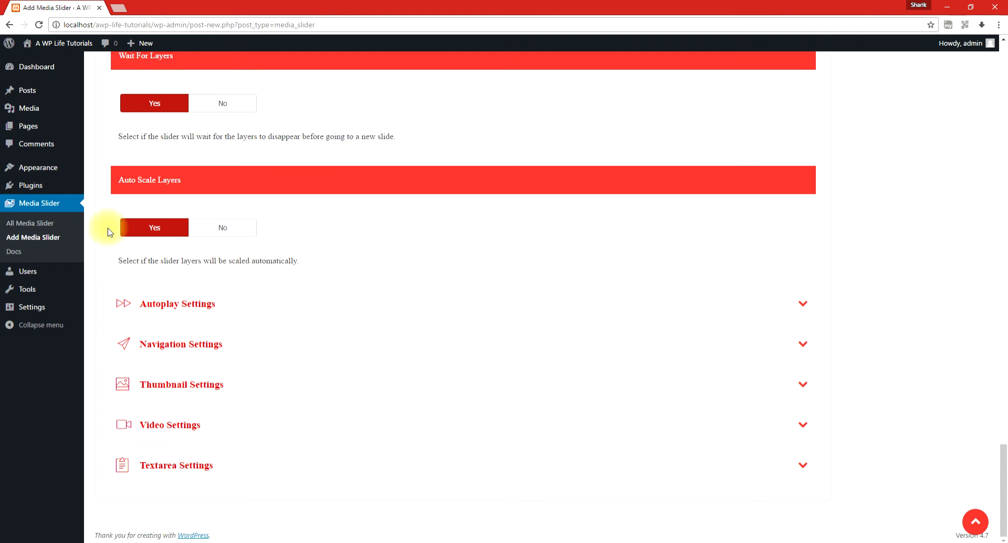
left_click(150, 304)
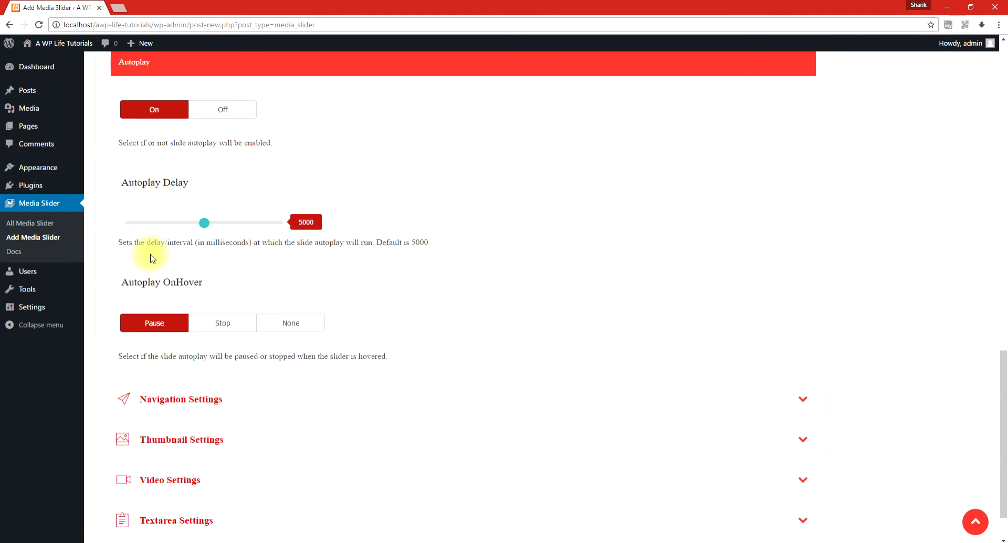
scroll(151, 259, "up", 5)
scroll(173, 262, "down", 2)
Step: Switch Autoplay off and back on, and set Autoplay OnHover to Stop
left_click(212, 267)
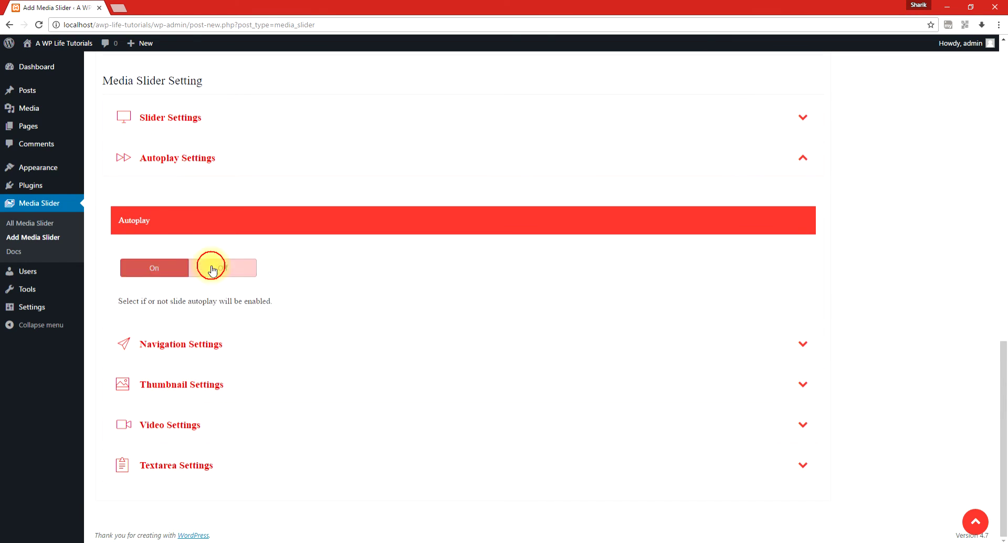
left_click(165, 267)
scroll(165, 266, "down", 2)
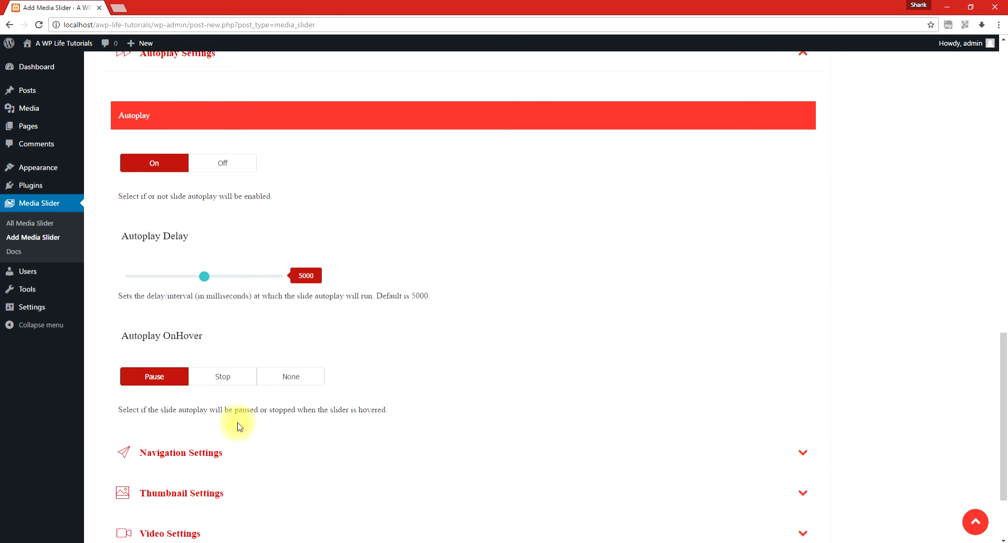
left_click(220, 376)
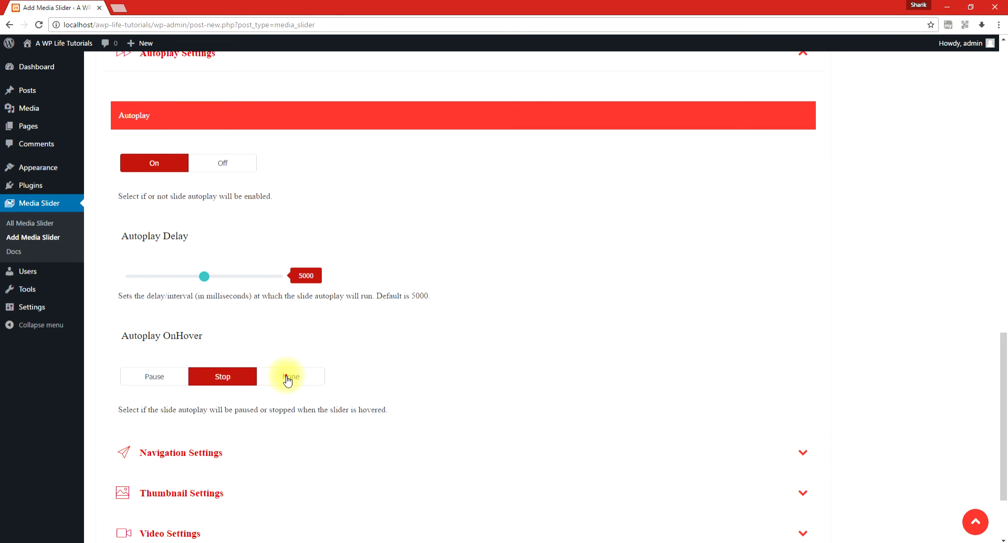
Step: Try the None and Stop options for Autoplay OnHover, and set it to Pause
left_click(286, 377)
left_click(226, 379)
left_click(148, 378)
Step: In Navigation Settings, switch Arrows to Hide and back to Show, and set FullScreen Button to Show
scroll(107, 368, "down", 1)
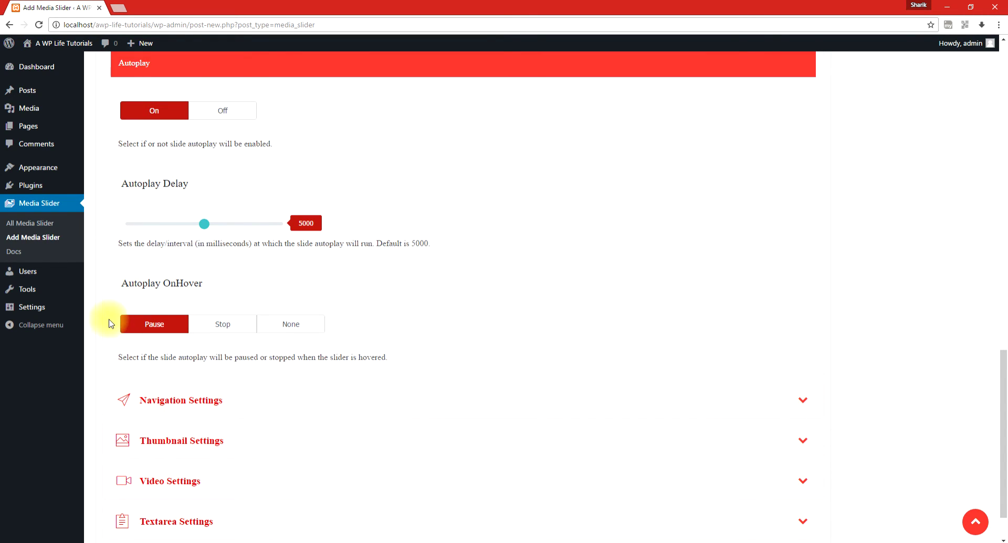
left_click(157, 399)
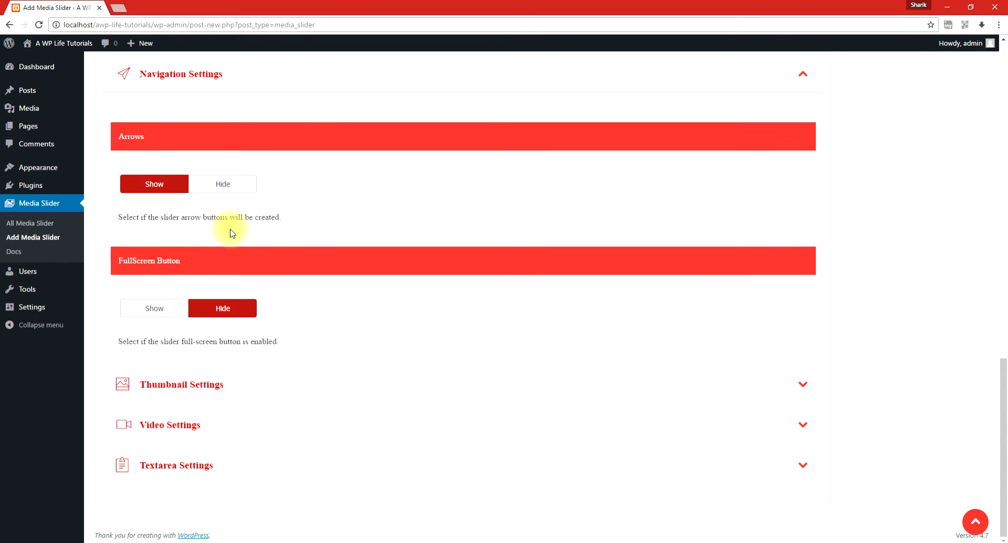
scroll(231, 237, "up", 1)
left_click(220, 239)
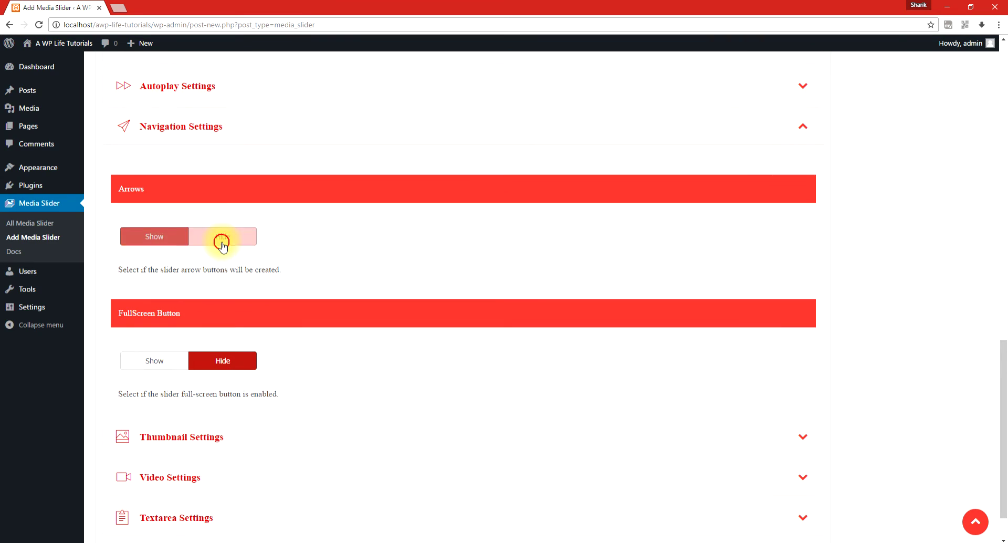
left_click(169, 241)
left_click(176, 362)
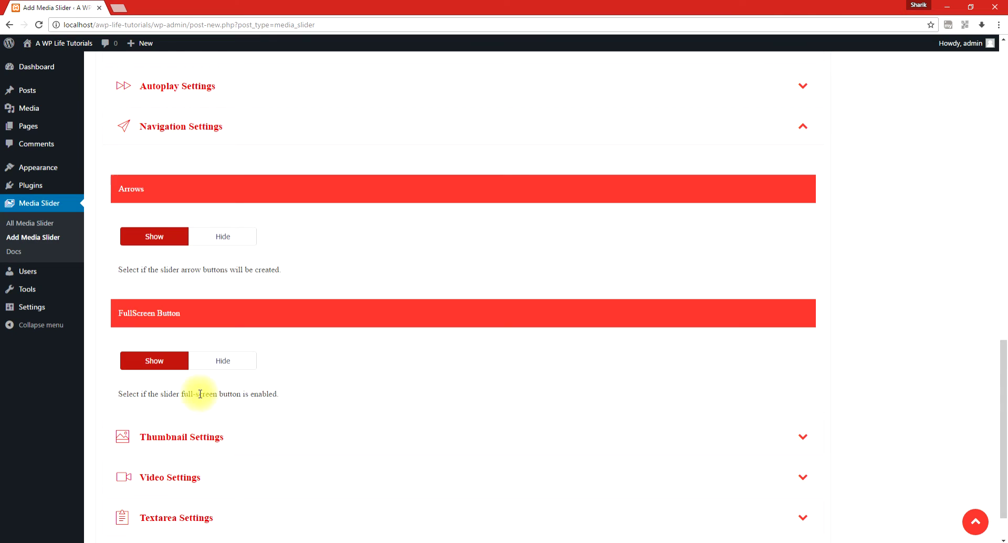
Step: In Thumbnail Settings, toggle the Thumbnails option, leave it set to Hide, and collapse the section
scroll(124, 336, "down", 1)
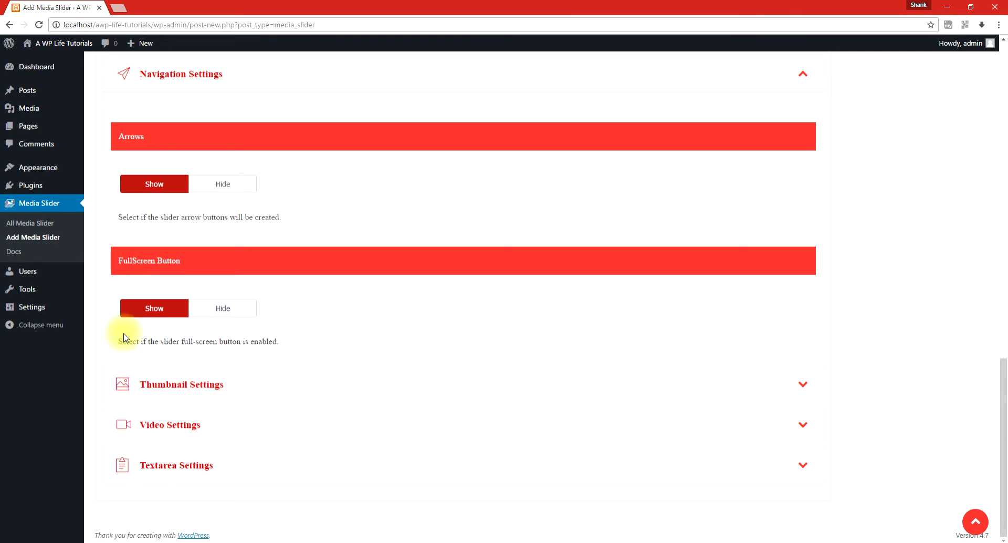
left_click(161, 376)
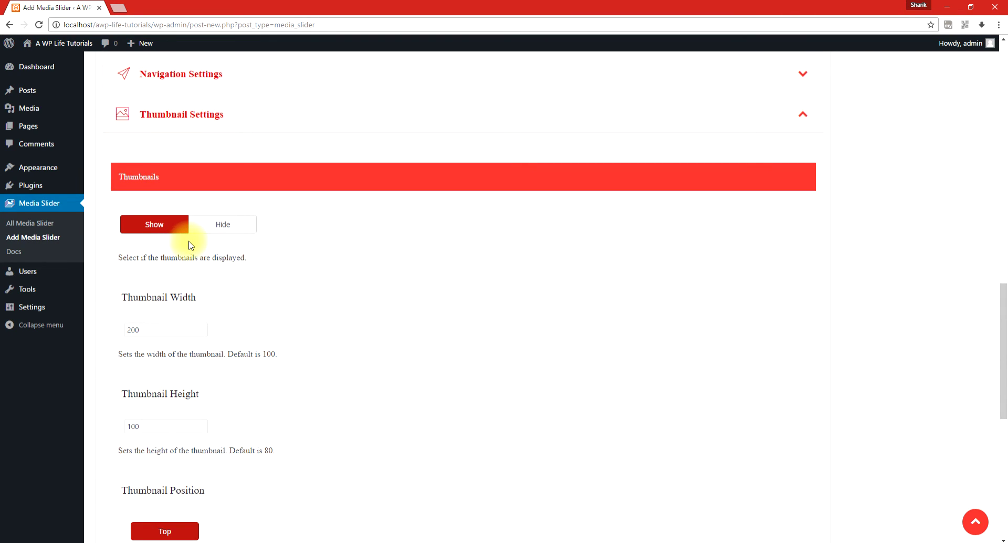
left_click(199, 235)
left_click(164, 344)
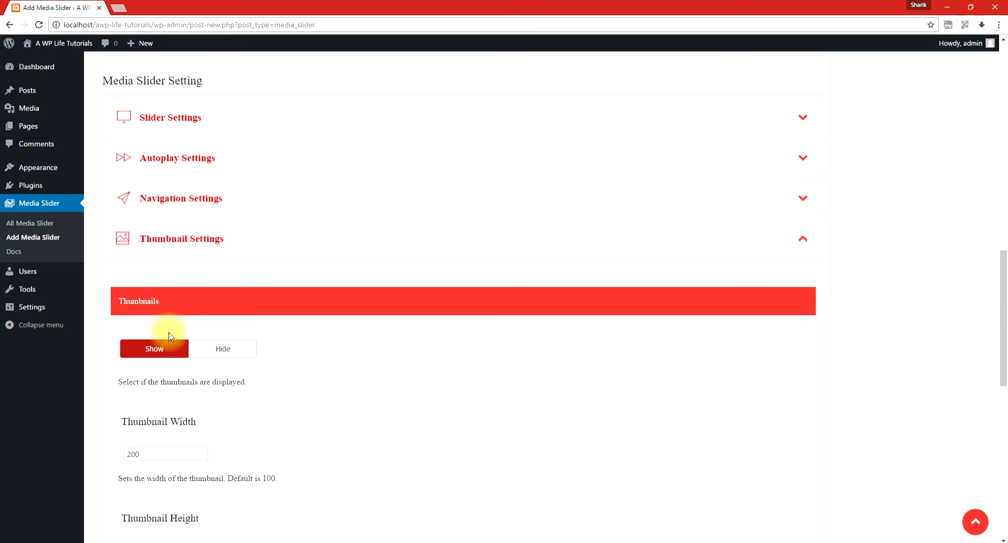
left_click(208, 350)
left_click(186, 239)
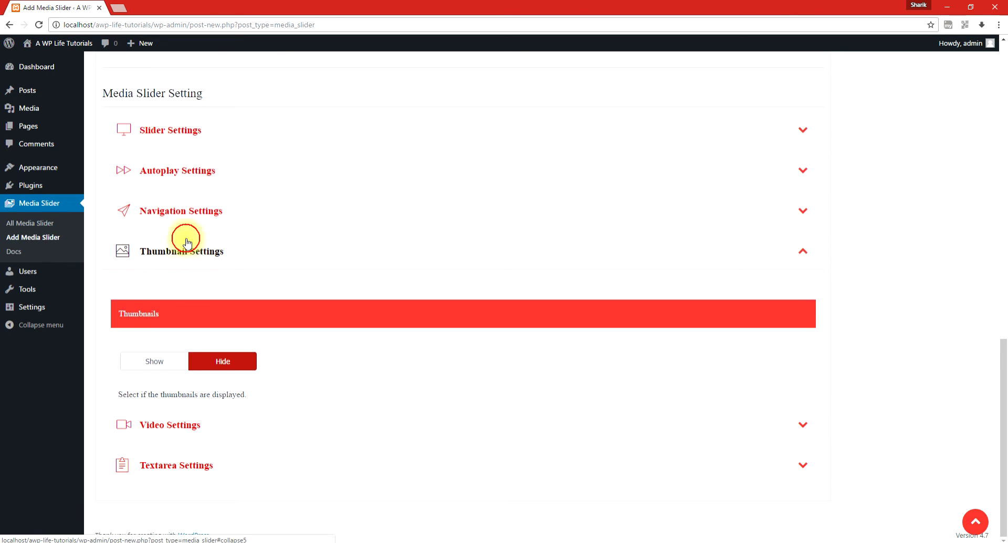
Step: Review the Video Action Play and Pause options in Video Settings, and collapse the section
left_click(159, 425)
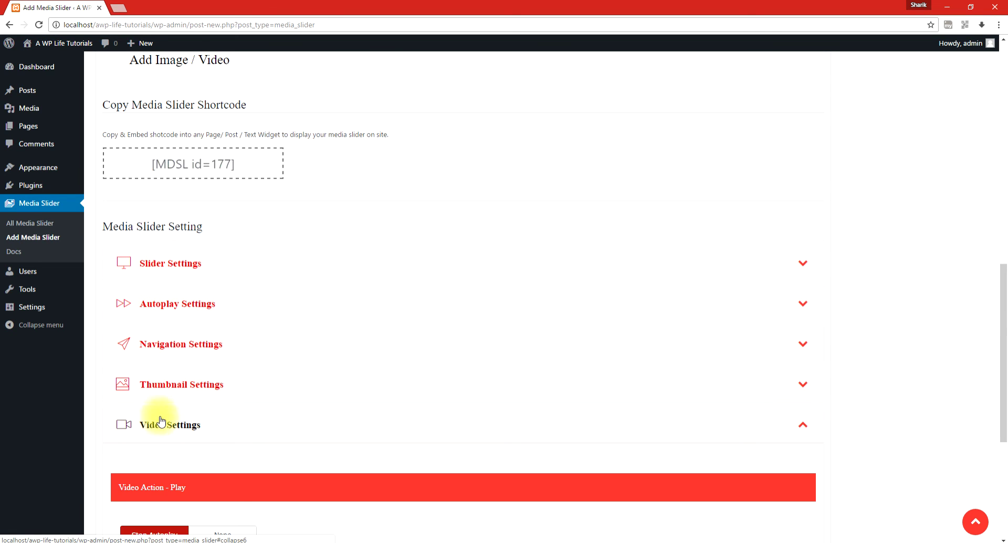
scroll(117, 410, "down", 3)
scroll(113, 368, "down", 2)
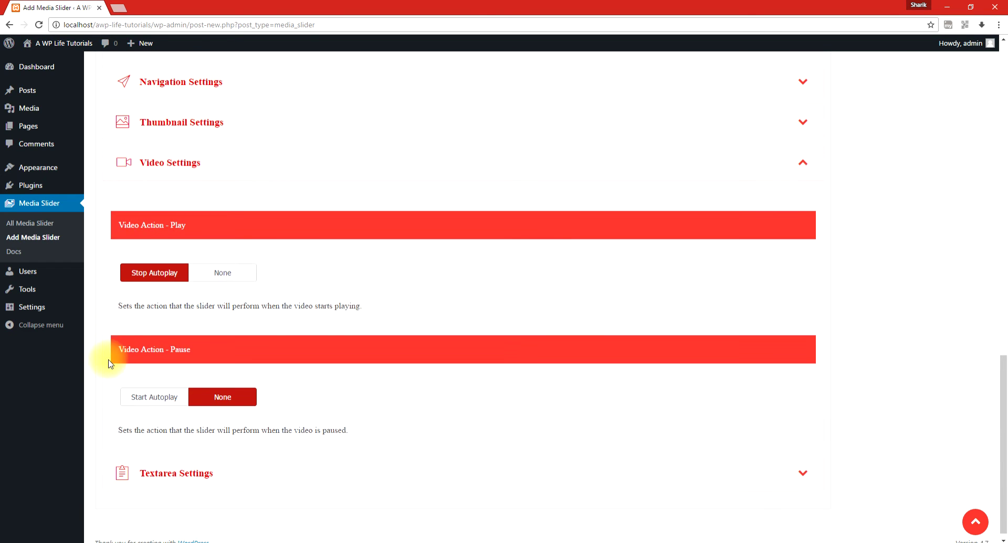
left_click(155, 173)
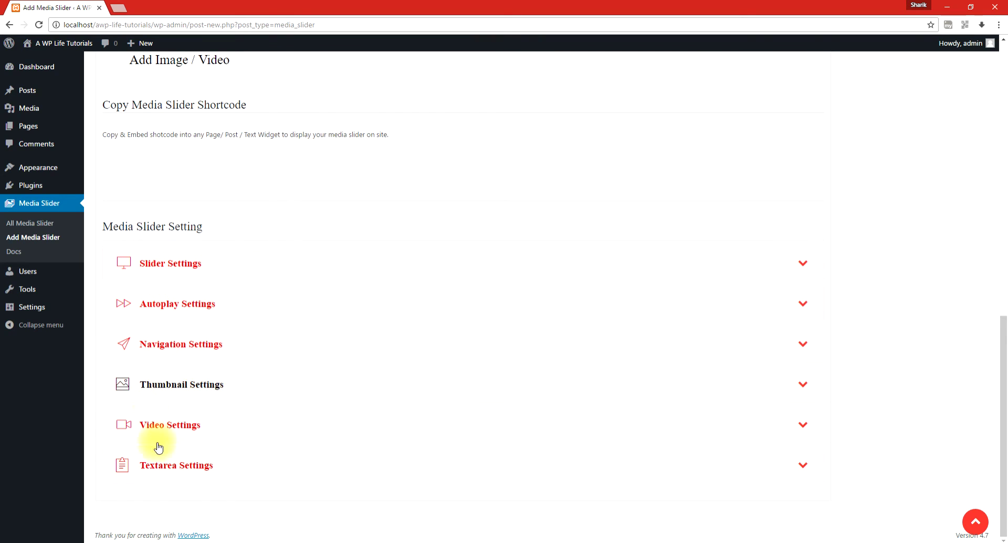
Step: Expand Textarea Settings and switch Title / Description to Hide and back to Show
left_click(167, 474)
scroll(168, 462, "down", 5)
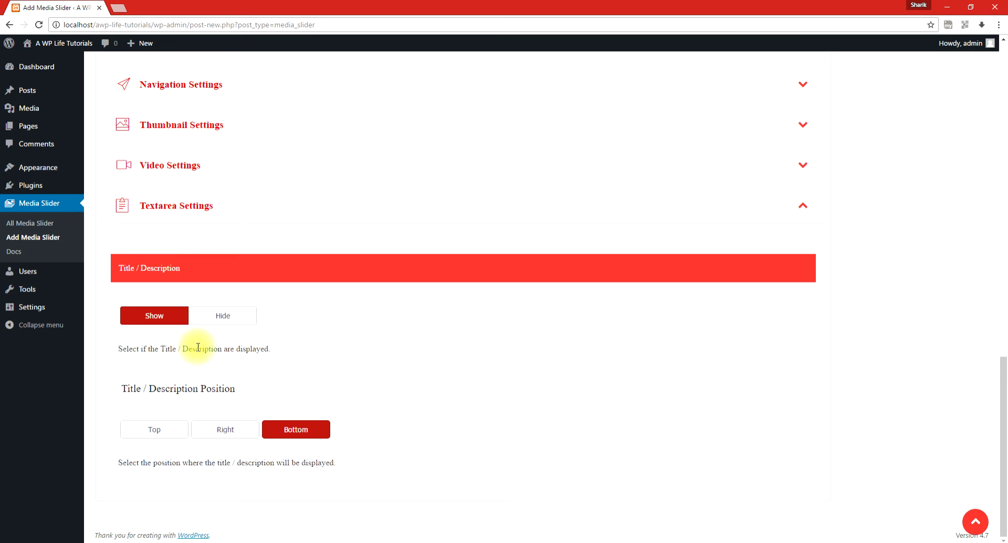
left_click(216, 316)
left_click(162, 427)
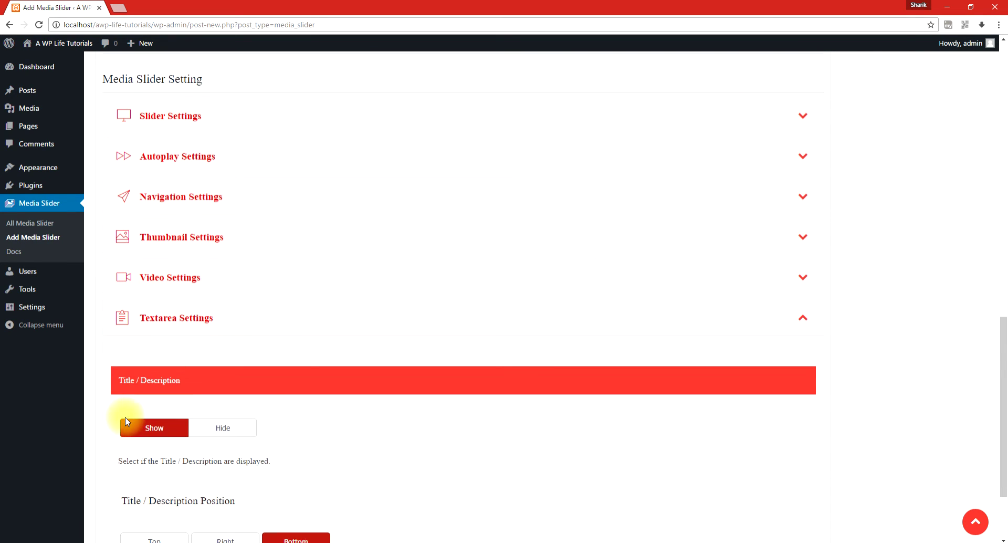
scroll(125, 418, "down", 2)
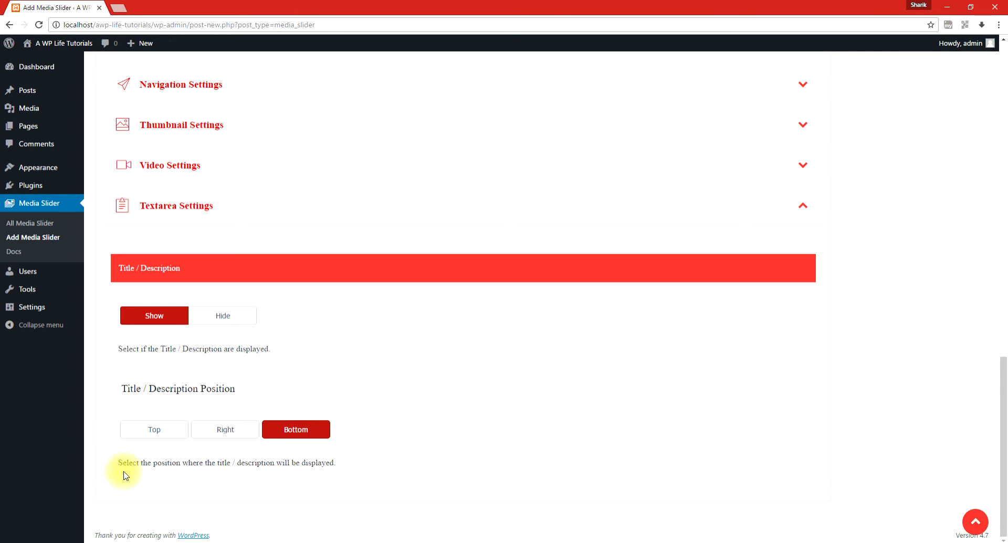
Step: Try the Right and Top values for Title / Description Position, and restore Bottom
left_click(223, 431)
left_click(171, 431)
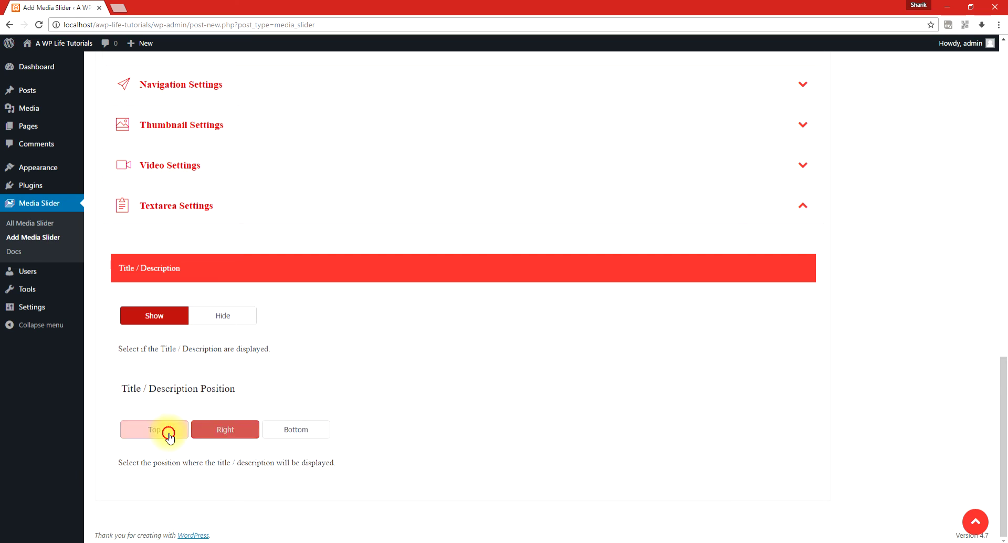
left_click(282, 434)
scroll(252, 397, "up", 20)
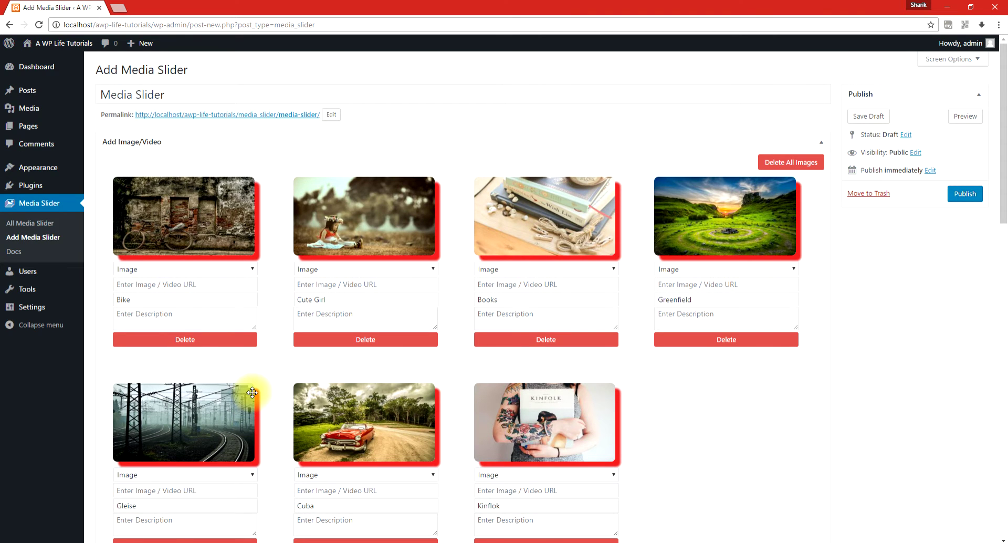
scroll(253, 393, "down", 1)
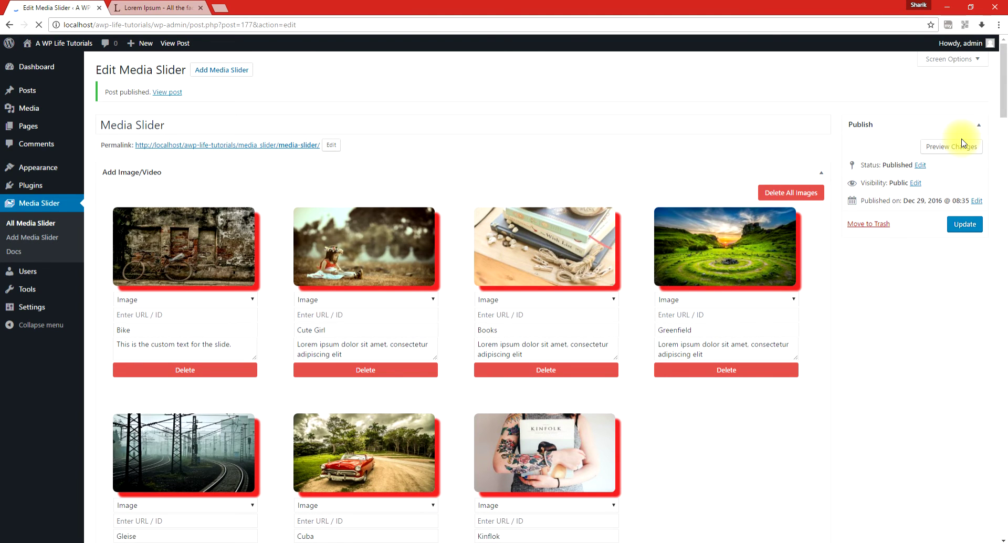
Step: Copy the published media slider's shortcode [MDSL id=177]
scroll(270, 252, "down", 6)
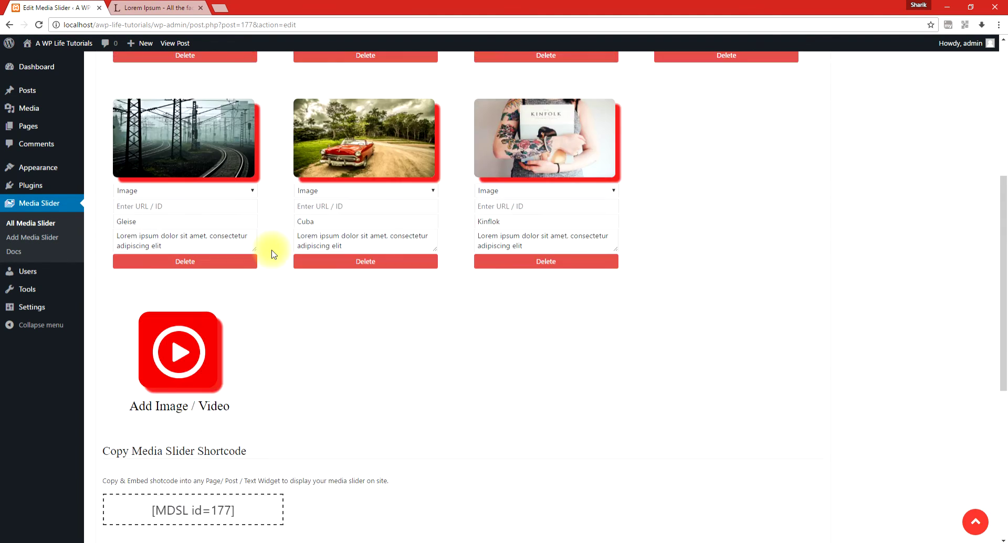
scroll(272, 254, "down", 2)
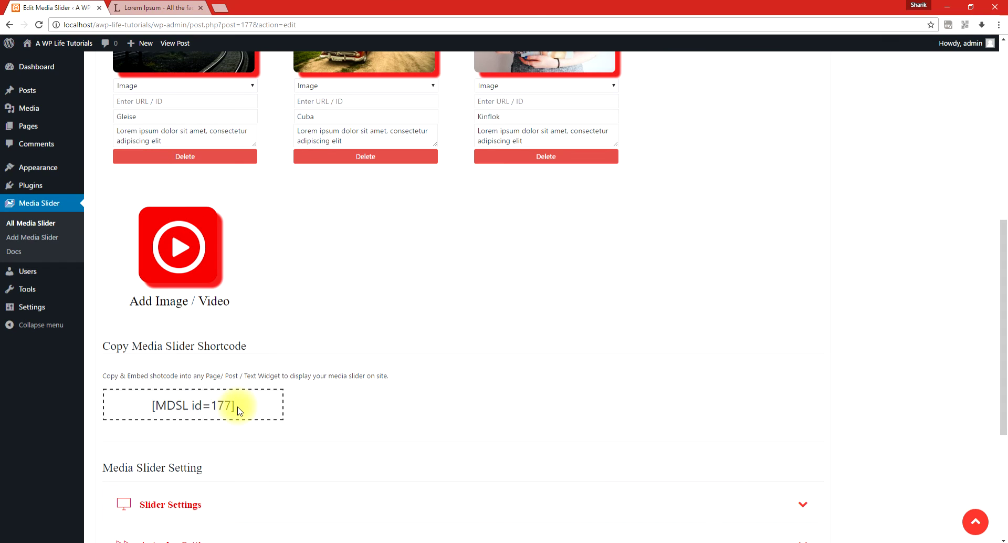
left_click_drag(240, 410, 135, 405)
left_click(254, 406)
left_click_drag(254, 405, 149, 409)
key("ctrl+c")
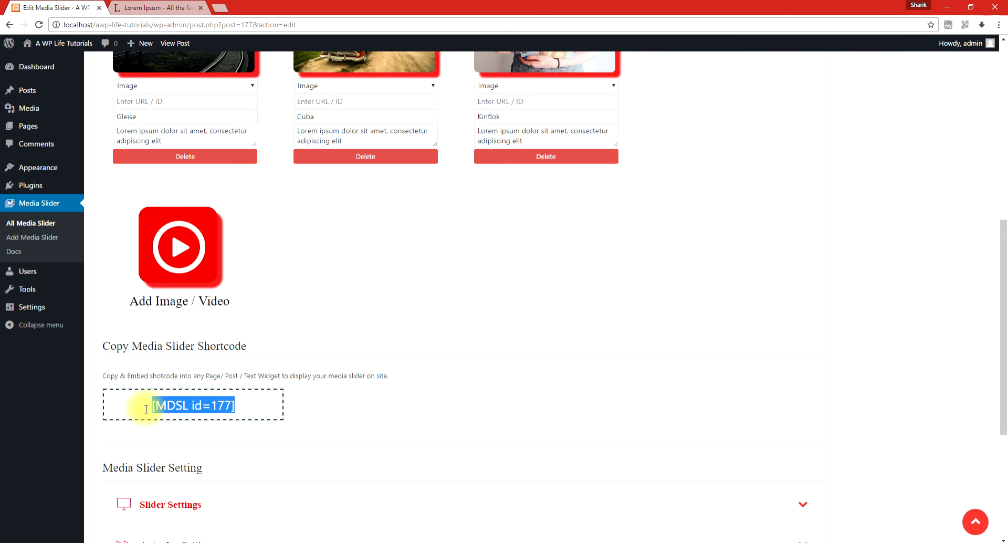
Step: Add a new WordPress page titled "My Media Slider"
left_click(33, 127)
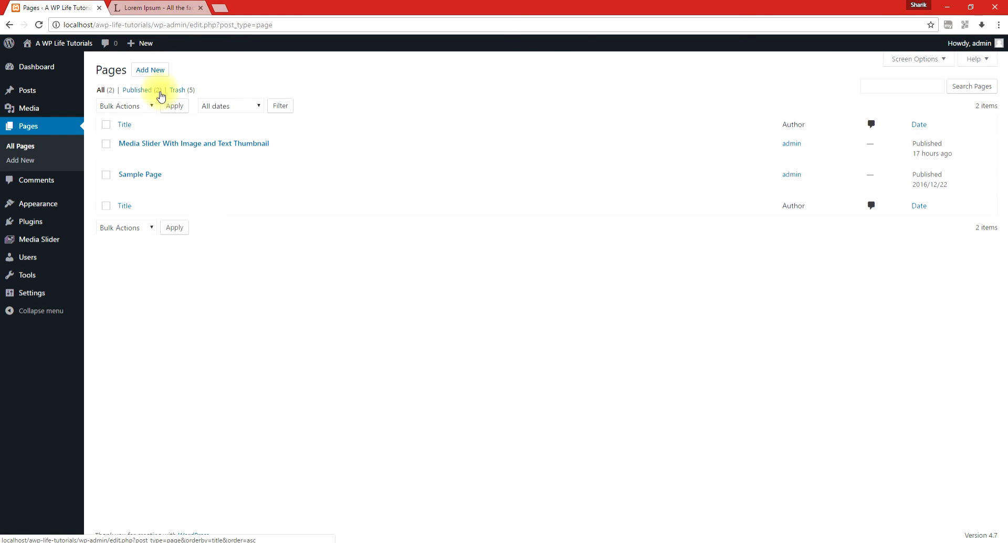
left_click(156, 73)
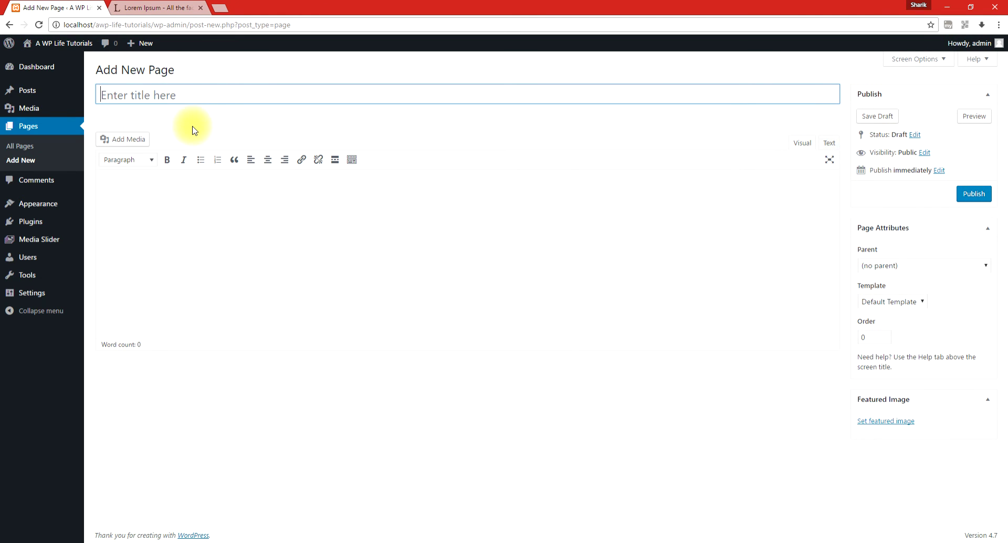
left_click(181, 94)
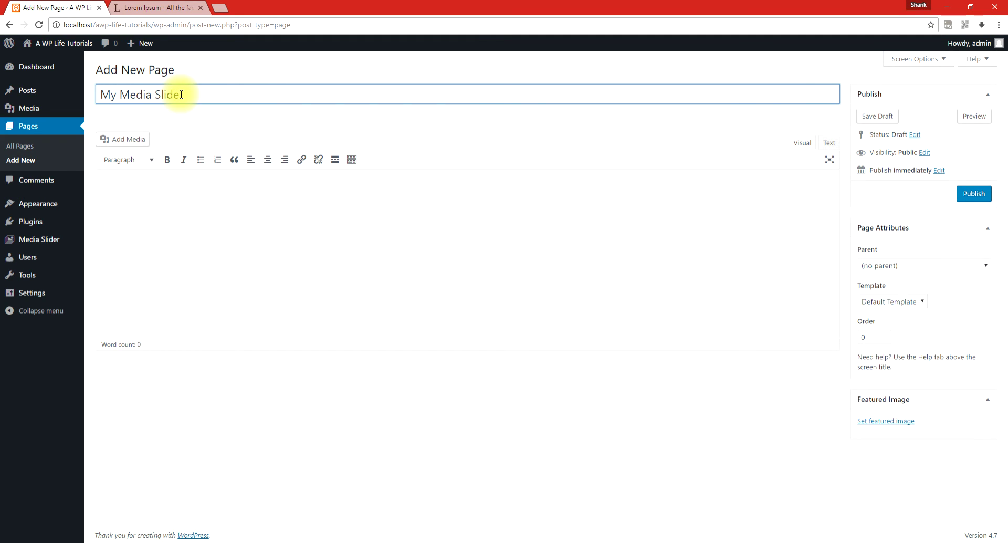
Step: Paste the shortcode [MDSL id=177] into the page content and publish the page
left_click(188, 195)
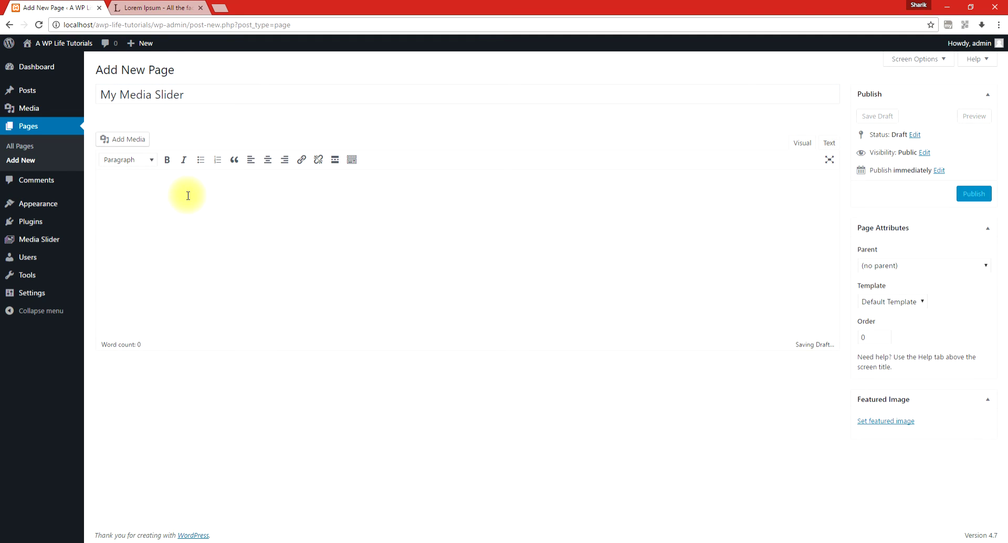
key("ctrl+v")
left_click_drag(154, 181, 100, 182)
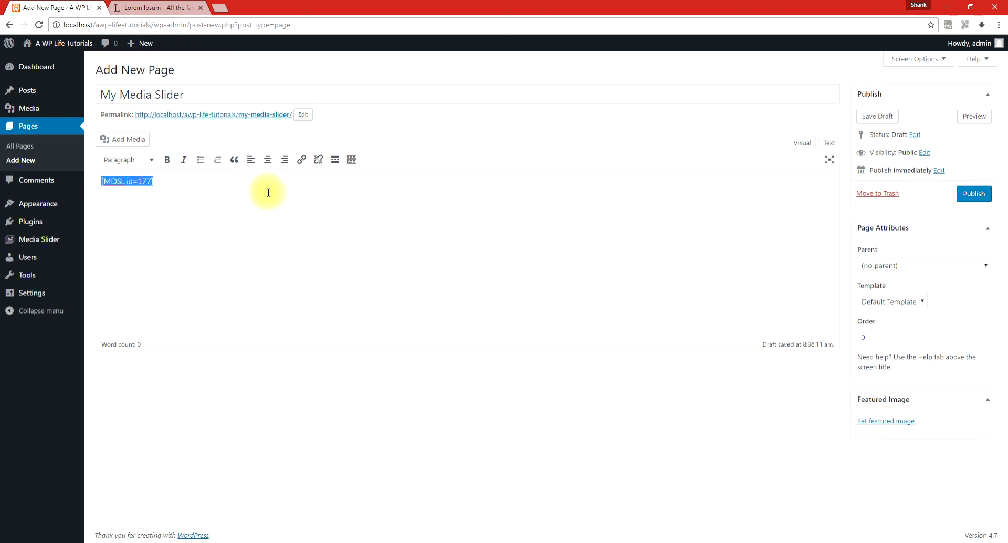
left_click(265, 191)
left_click(967, 194)
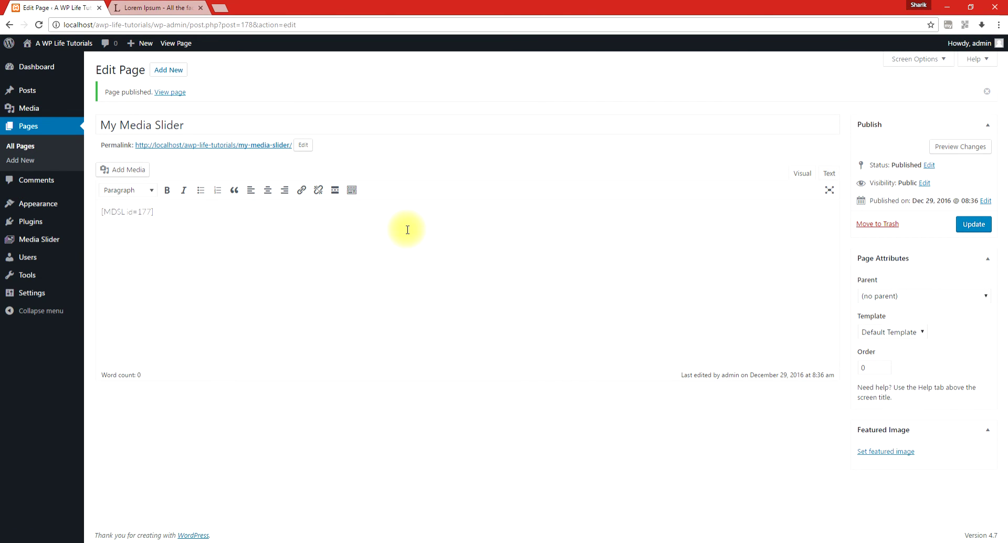
Step: Open the published My Media Slider page on the site and bring the slider into view
left_click(174, 96)
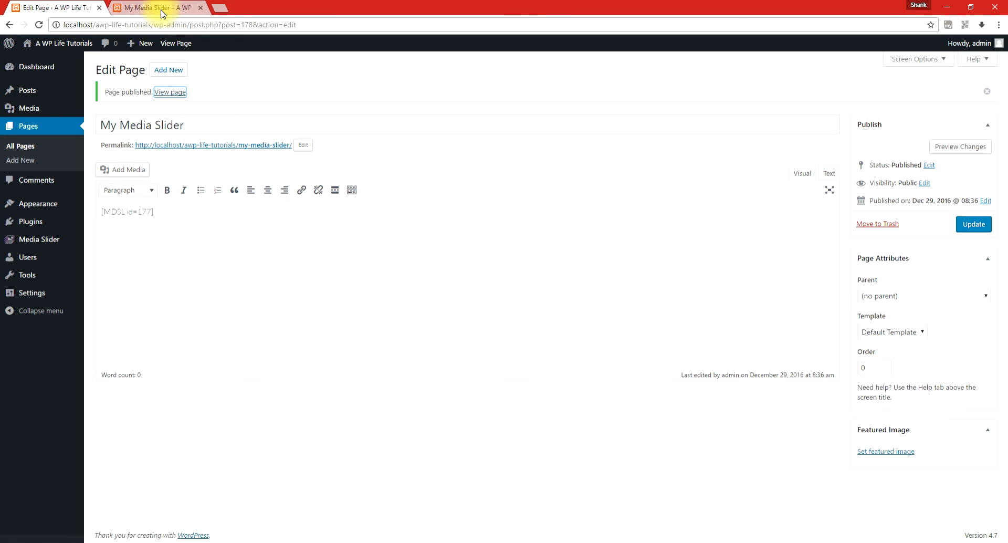
left_click(162, 9)
scroll(134, 200, "down", 2)
scroll(134, 199, "up", 1)
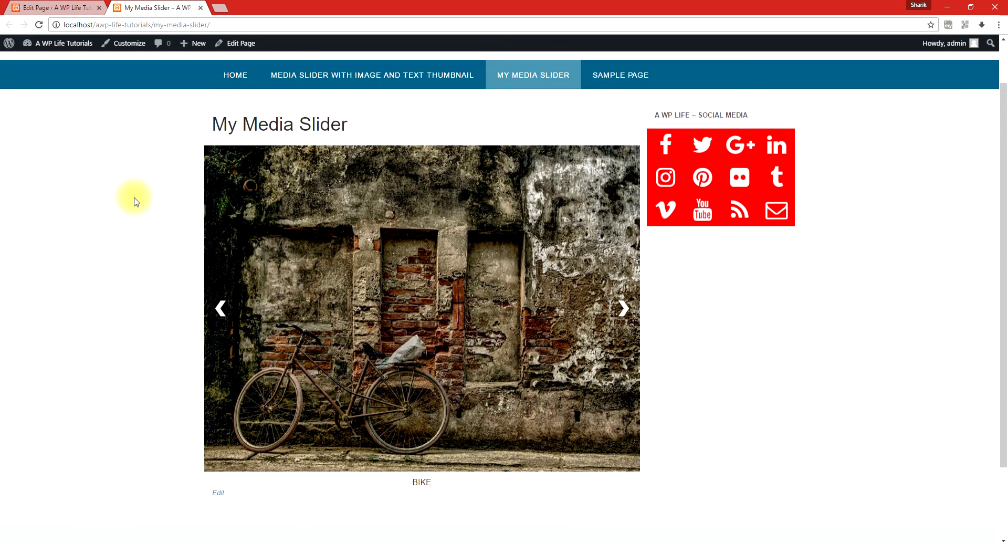
Step: Browse forward and back through the slides of the media slider to check its arrows and captions
left_click(624, 311)
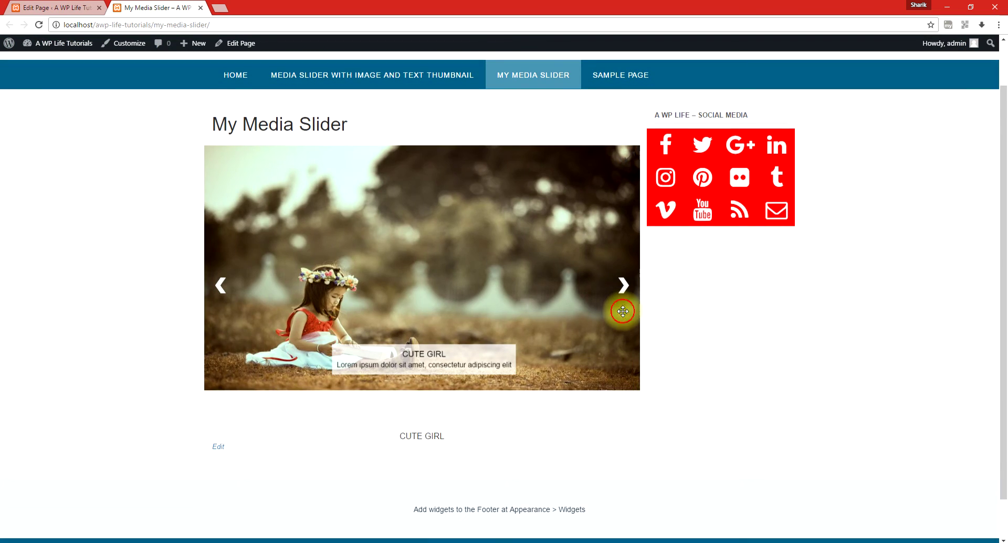
left_click(623, 311)
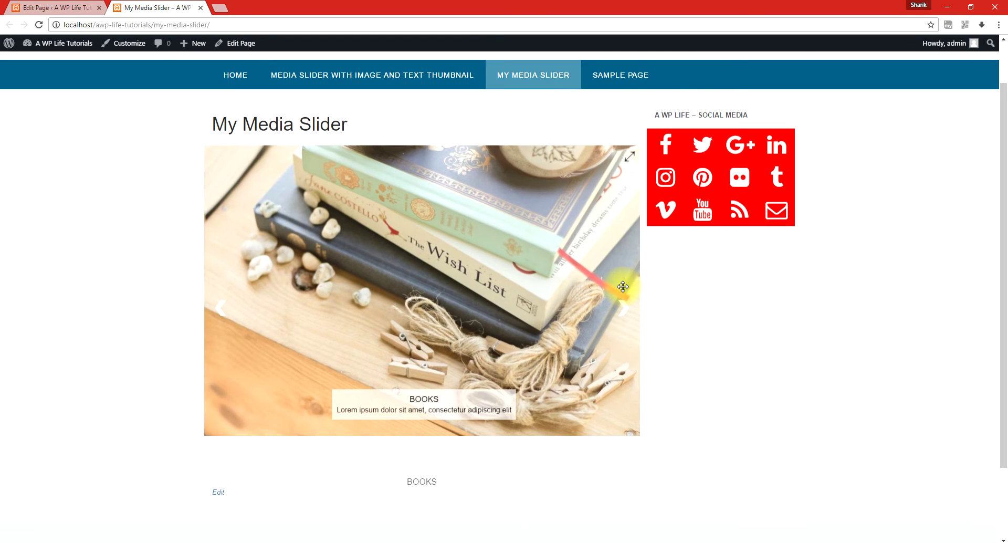
left_click(220, 314)
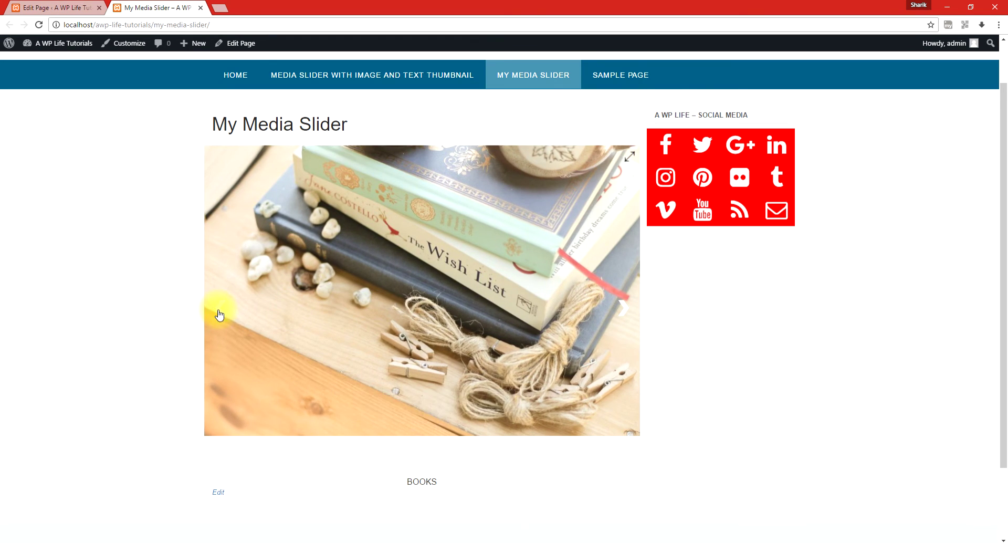
left_click(221, 274)
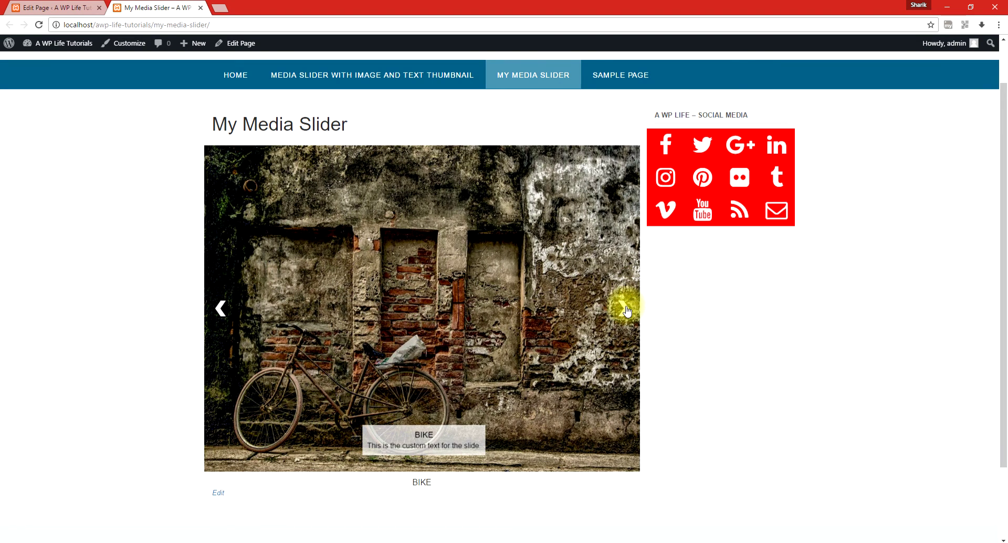
left_click(626, 310)
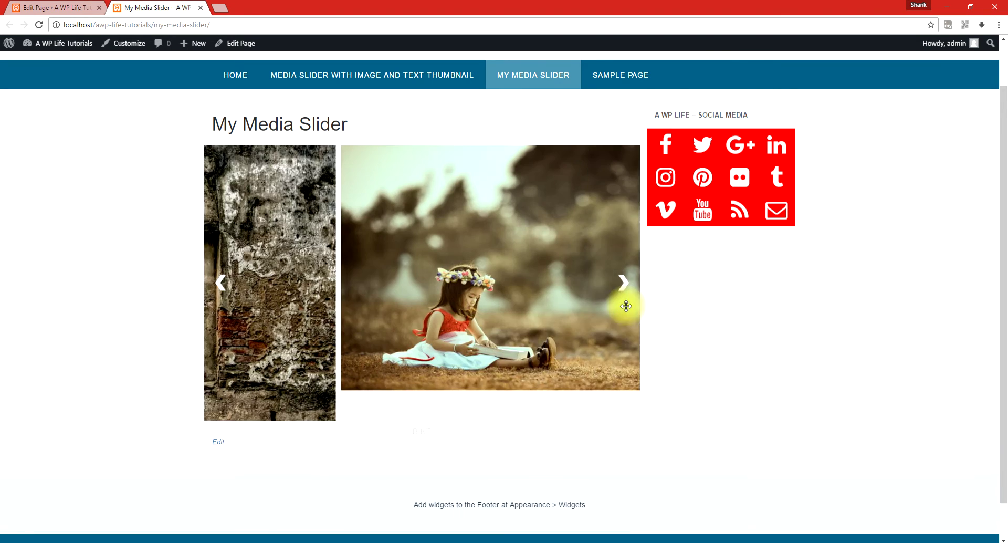
left_click(624, 268)
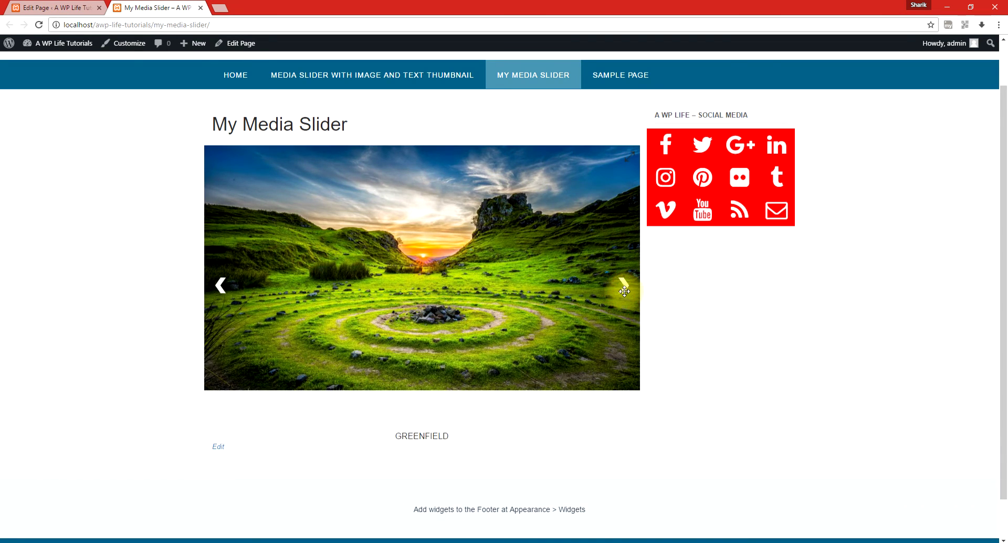
left_click(625, 292)
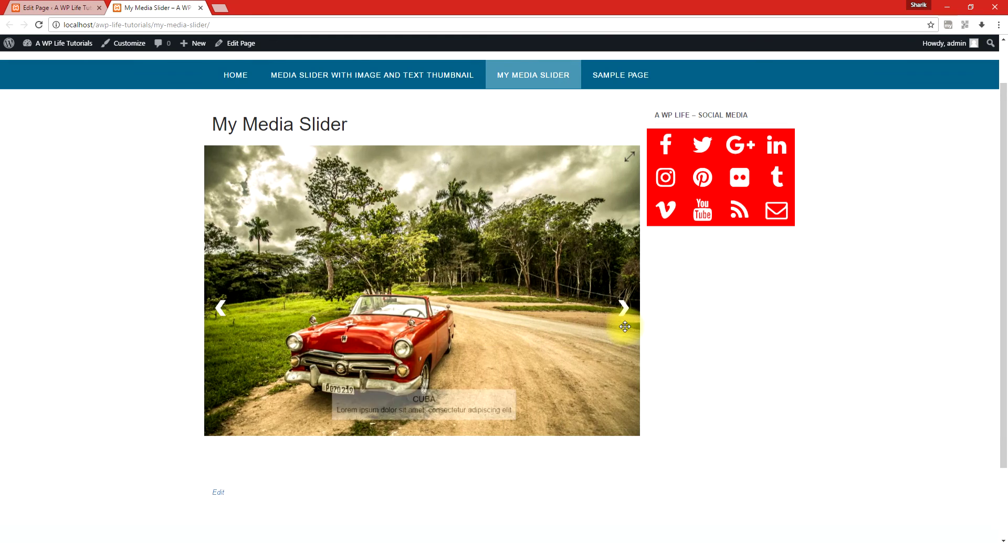
Step: Step backward through the media slider's slides using both its arrow and swiping
left_click(224, 314)
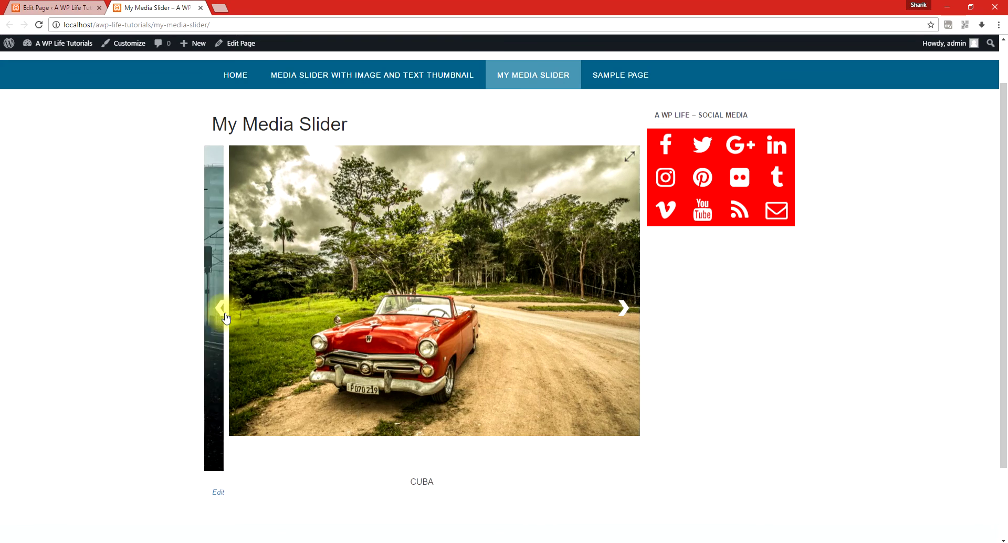
left_click(225, 312)
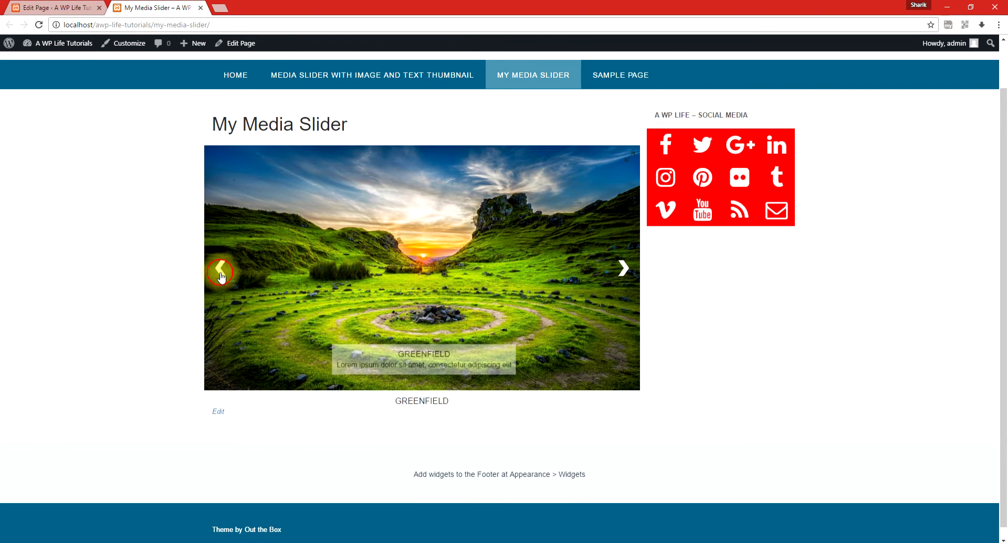
left_click(220, 273)
left_click_drag(439, 275, 529, 275)
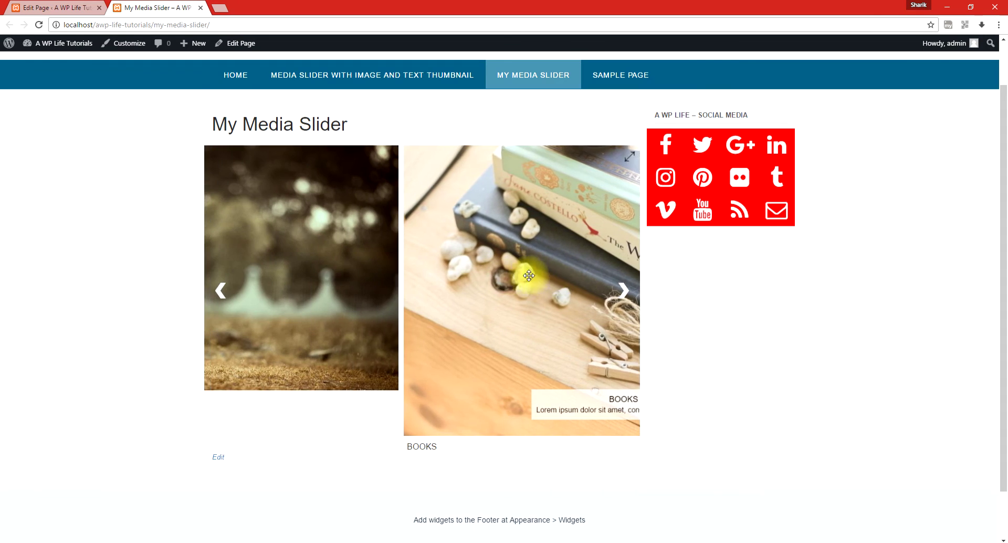
left_click_drag(411, 279, 621, 280)
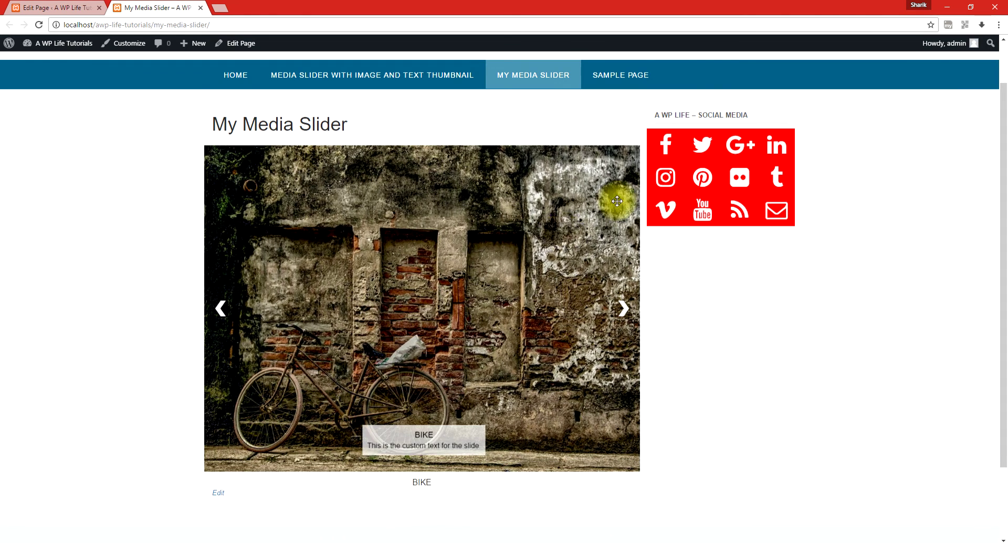
Step: View the media slider in full screen, swipe forward through its slides and exit full screen
left_click(634, 157)
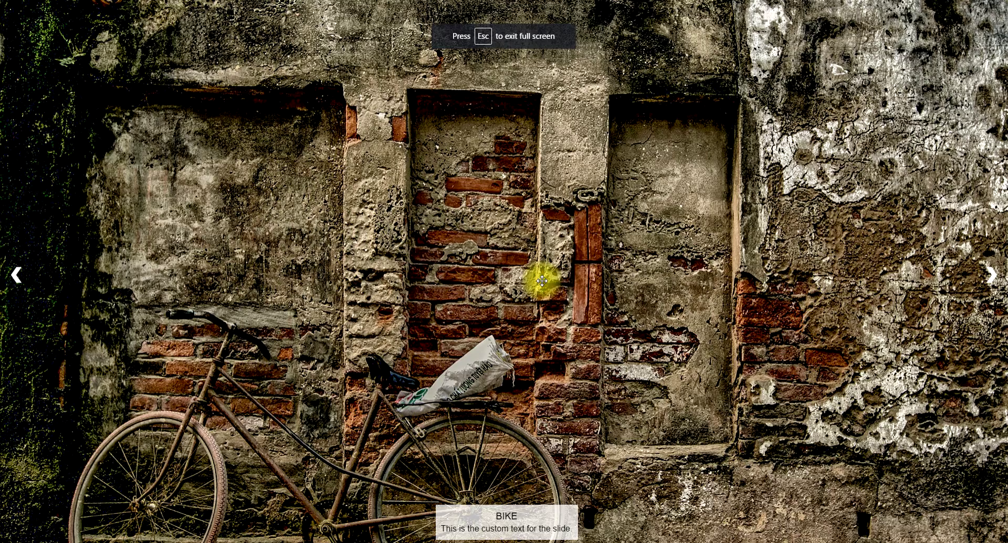
left_click_drag(561, 293, 284, 296)
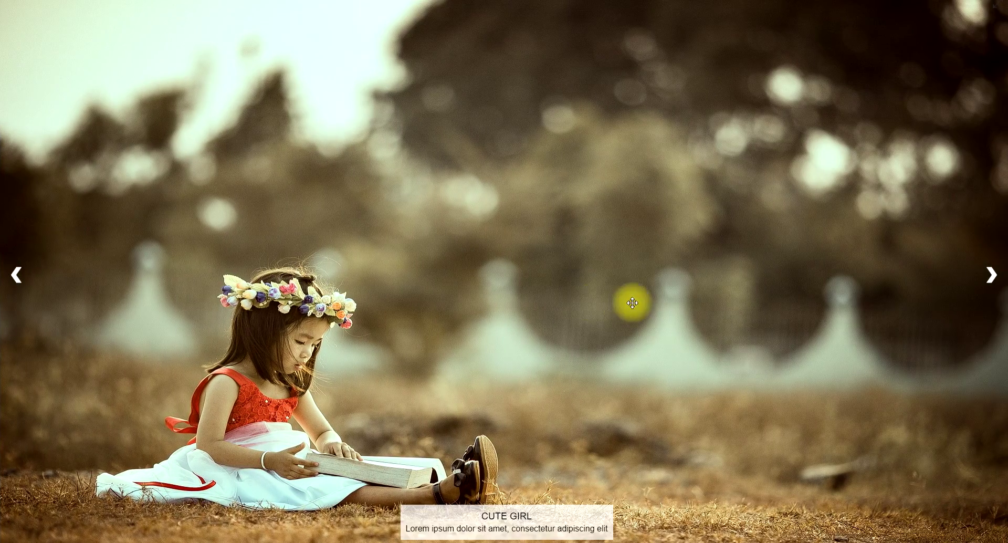
left_click_drag(381, 301, 304, 297)
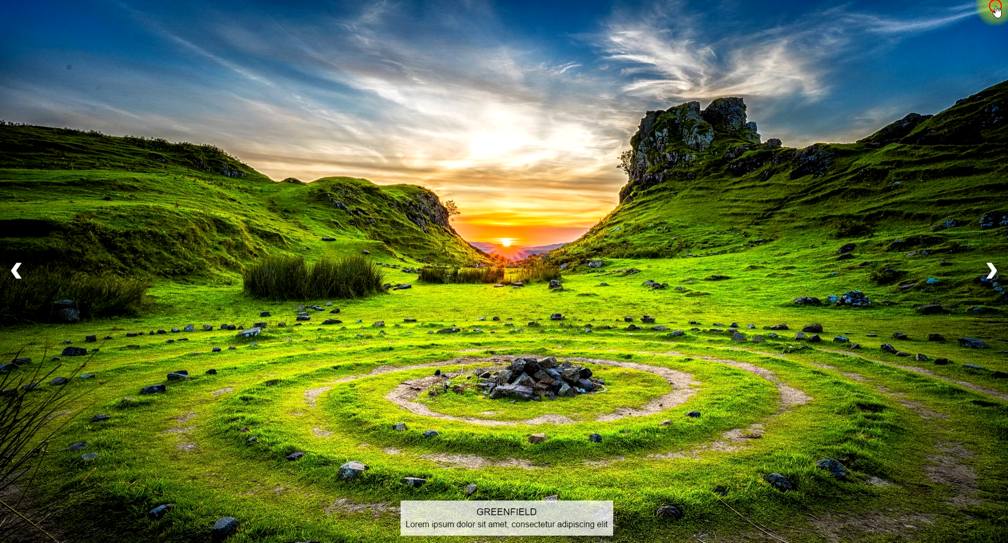
left_click(993, 7)
key("Escape")
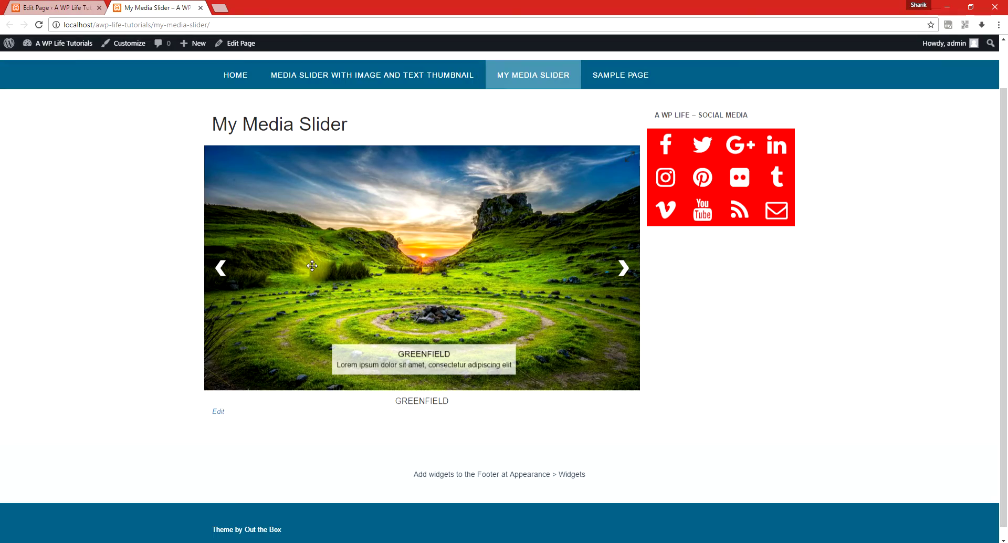
Step: Return to the WordPress admin, open the published media slider for editing and bring its settings into view
left_click(75, 12)
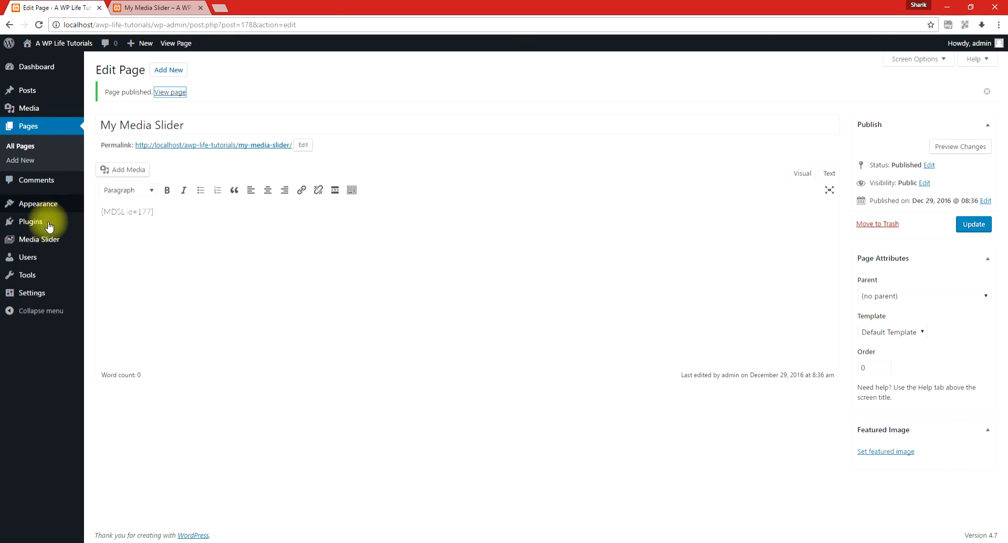
mouse_move(48, 242)
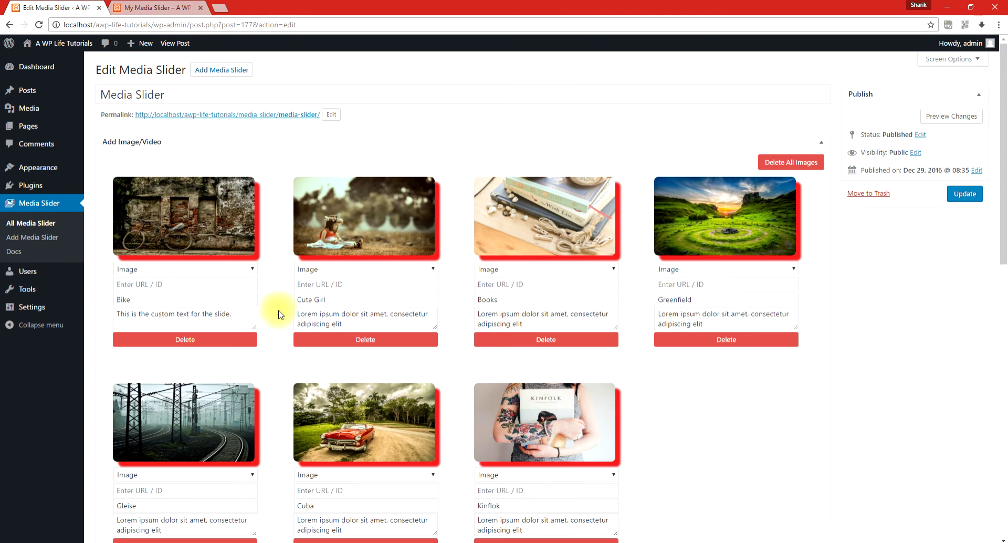
scroll(272, 319, "down", 8)
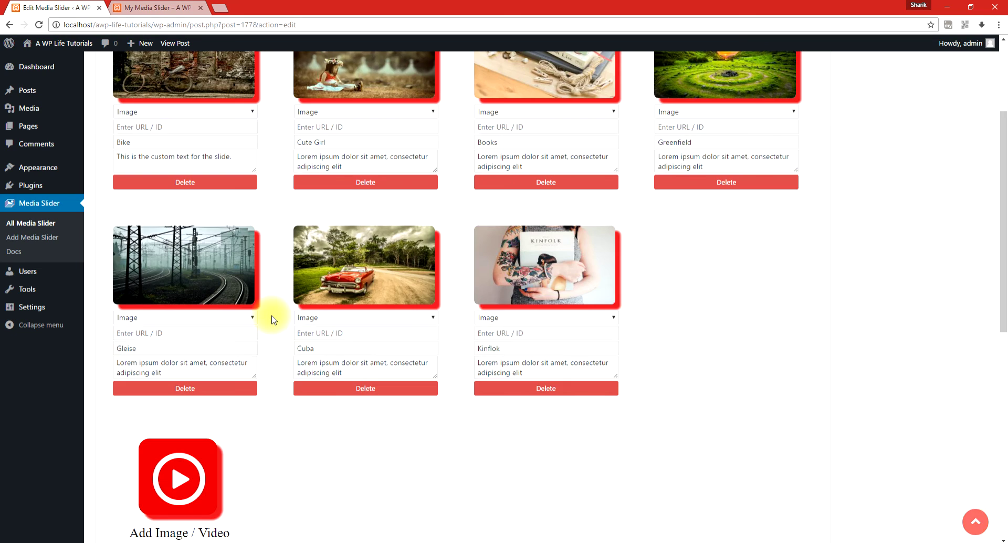
scroll(272, 319, "down", 4)
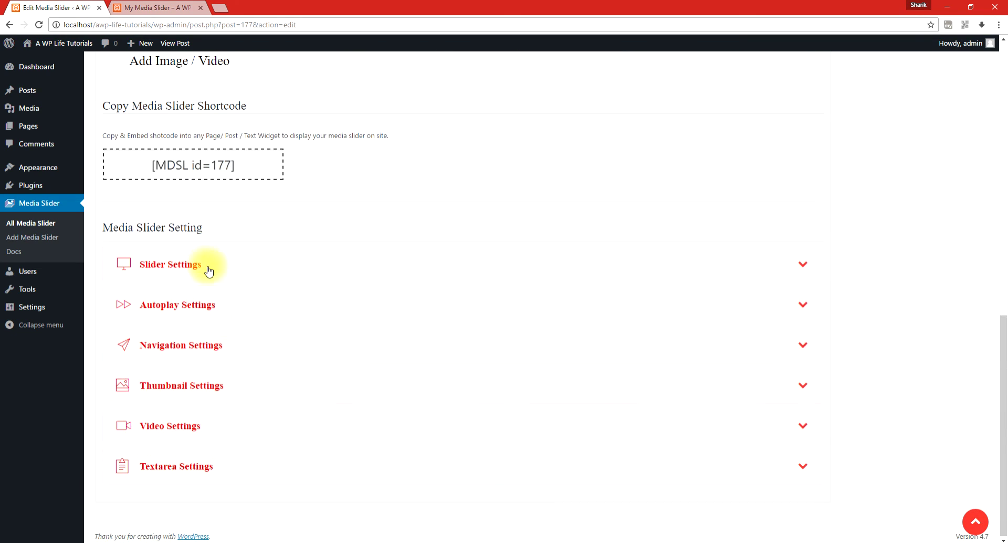
Step: In the media slider's Slider Settings, turn Auto Height off and set ScaleUp to No
left_click(209, 266)
scroll(249, 306, "down", 10)
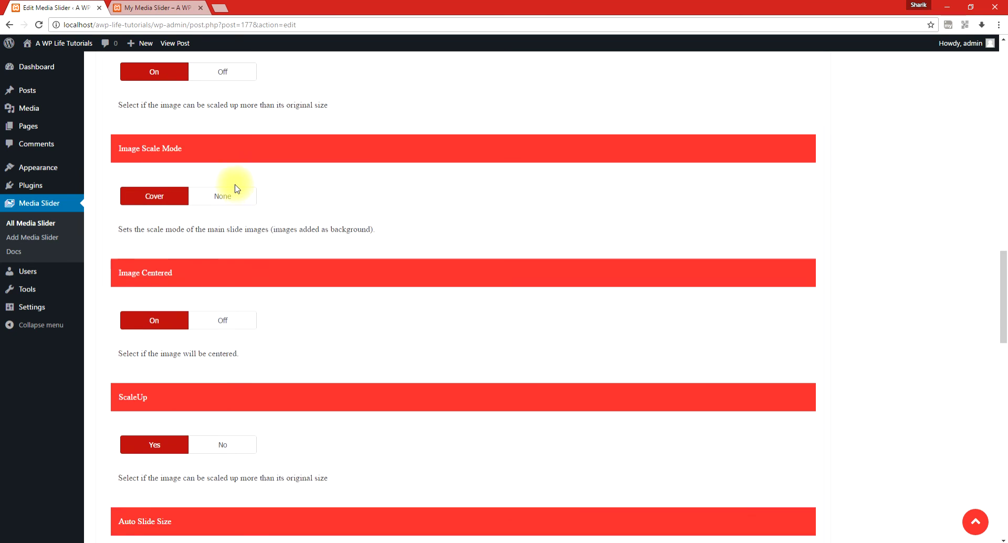
scroll(237, 189, "up", 2)
left_click(221, 167)
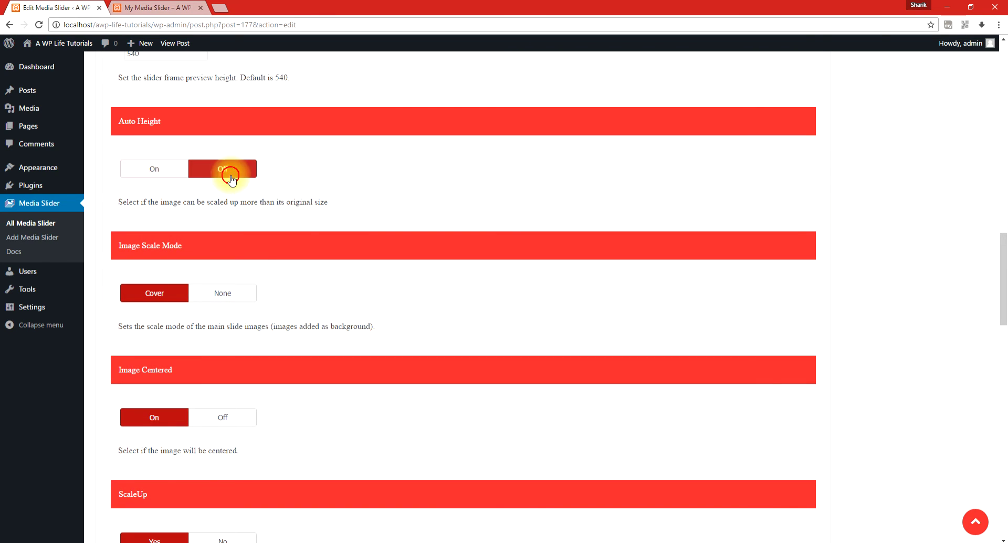
scroll(293, 238, "down", 3)
scroll(293, 239, "down", 3)
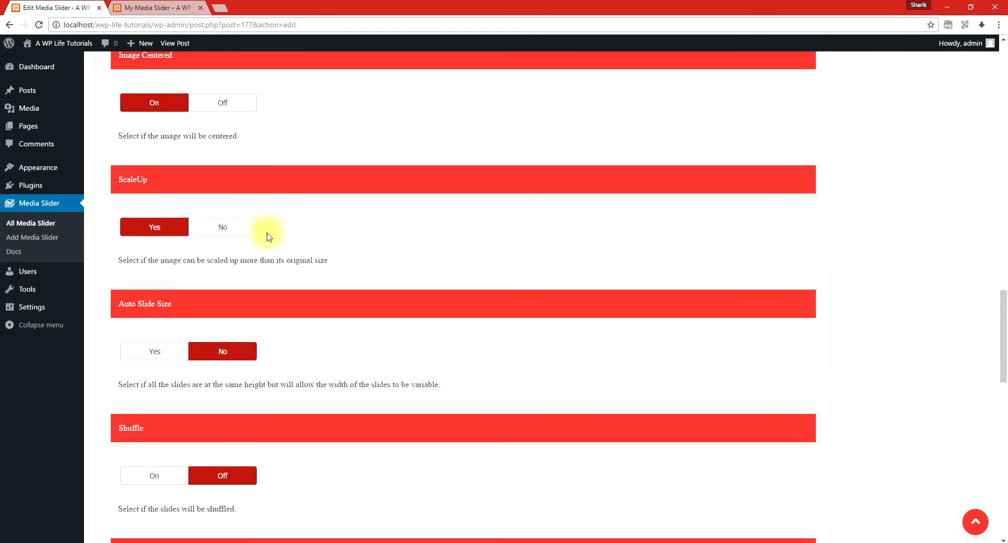
left_click(223, 227)
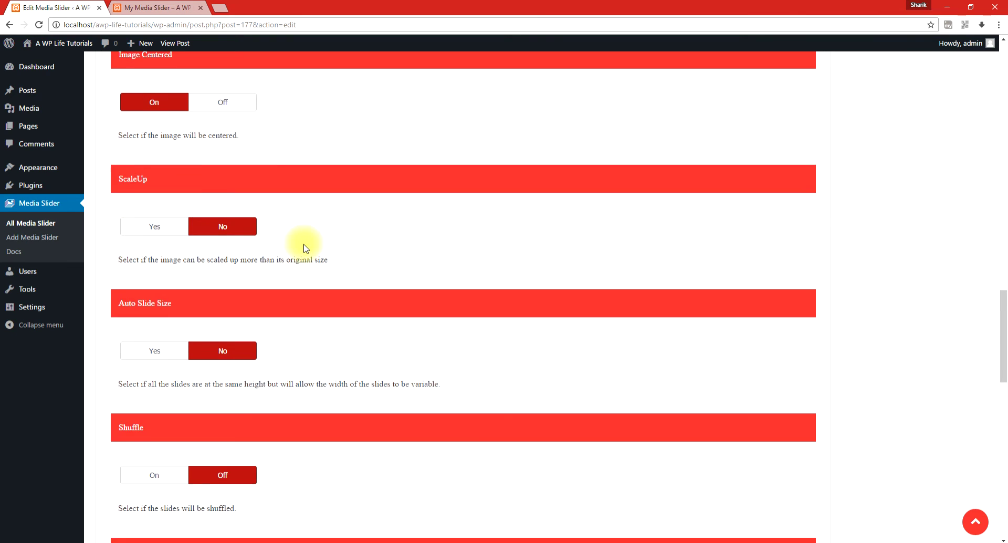
Step: In the Thumbnail Settings, set the media slider's thumbnails to Show
scroll(299, 243, "down", 5)
scroll(304, 246, "down", 10)
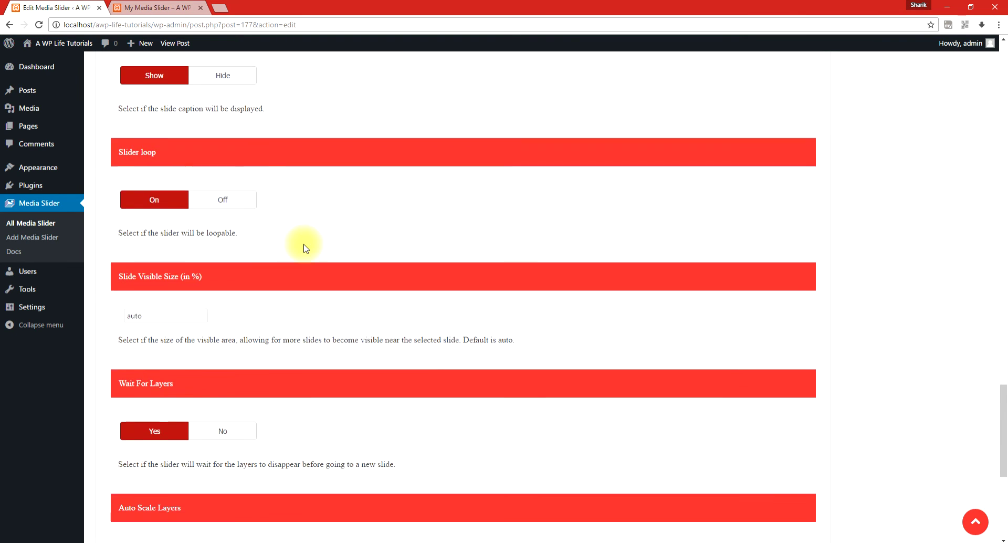
scroll(304, 247, "down", 2)
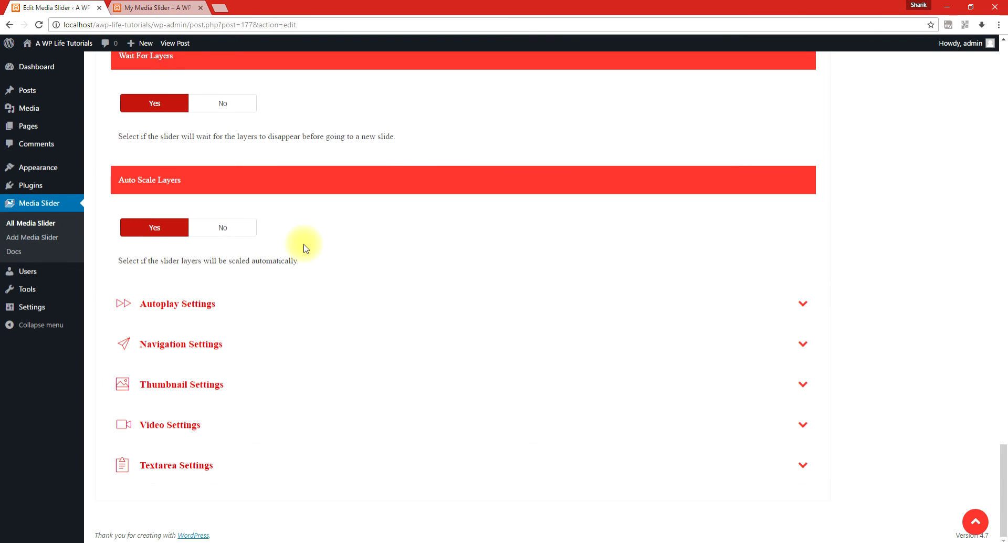
left_click(192, 387)
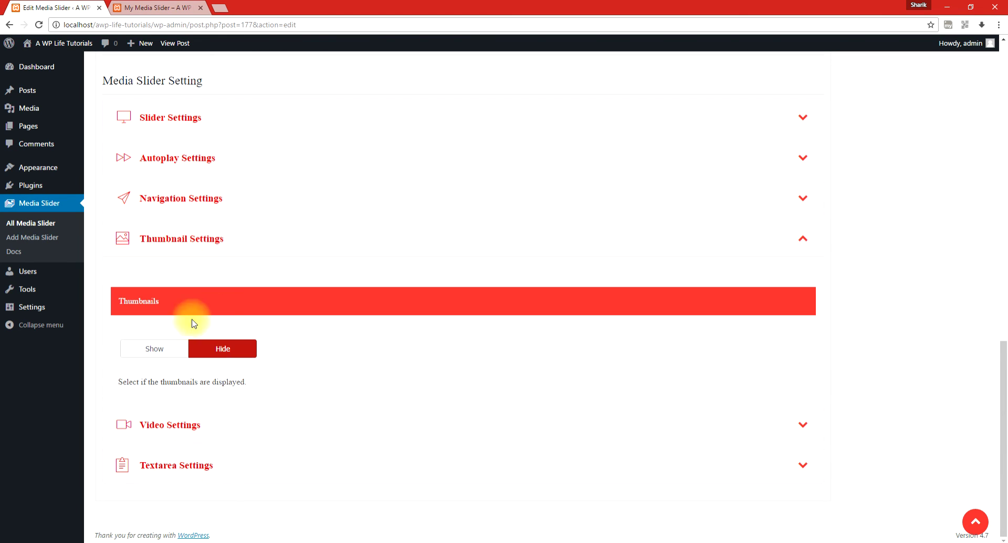
left_click(157, 348)
scroll(155, 336, "down", 2)
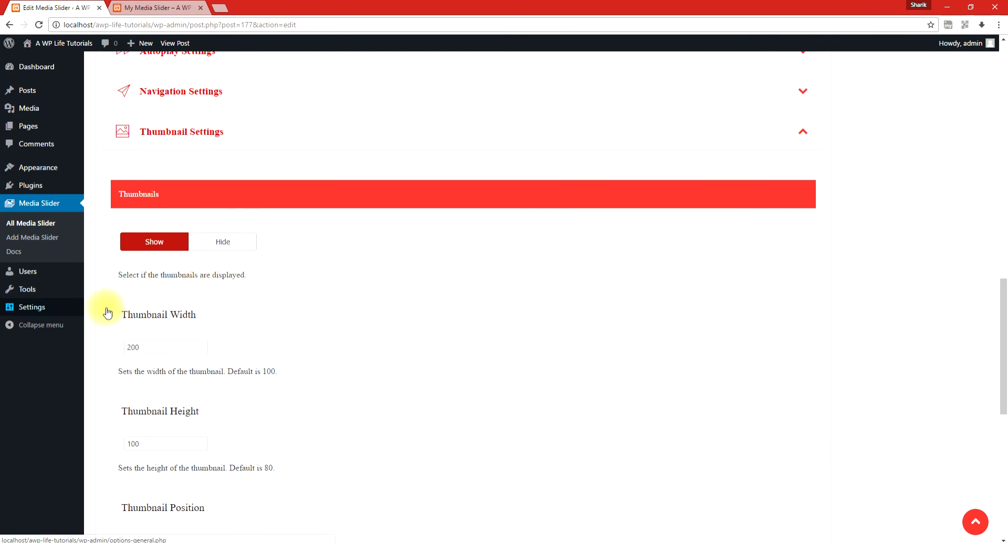
scroll(107, 311, "down", 2)
mouse_move(108, 313)
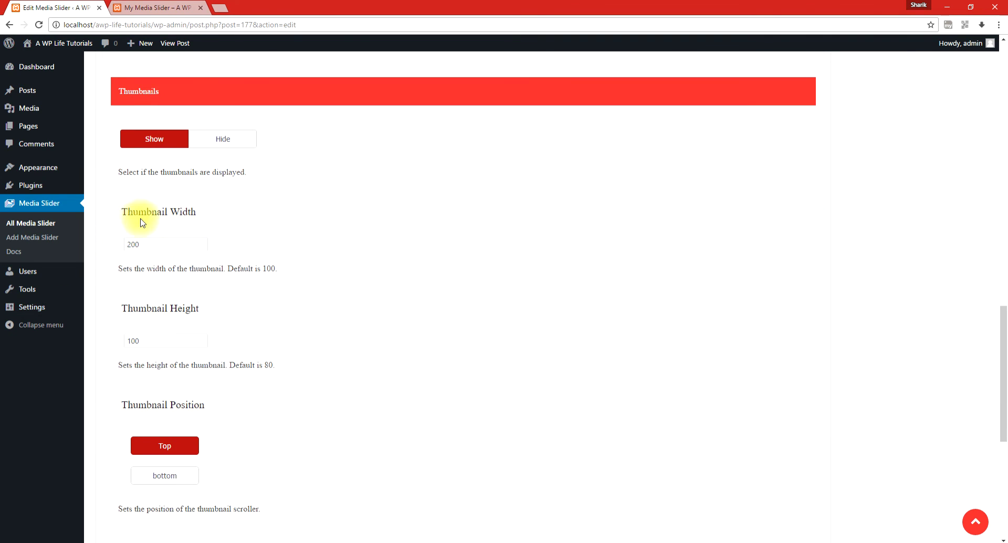
Step: Set the thumbnail position to bottom and set the thumbnail arrows to Hide
left_click(119, 244)
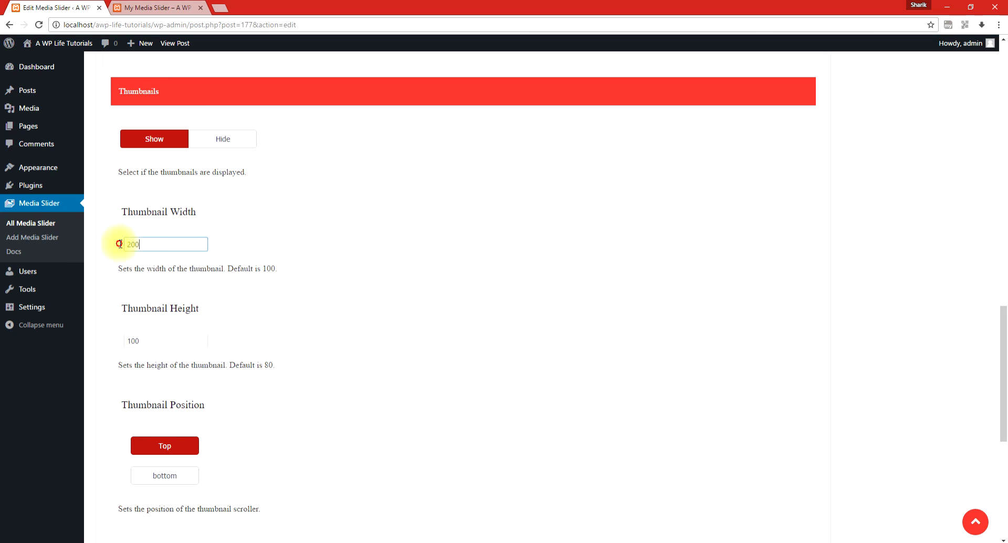
left_click(112, 278)
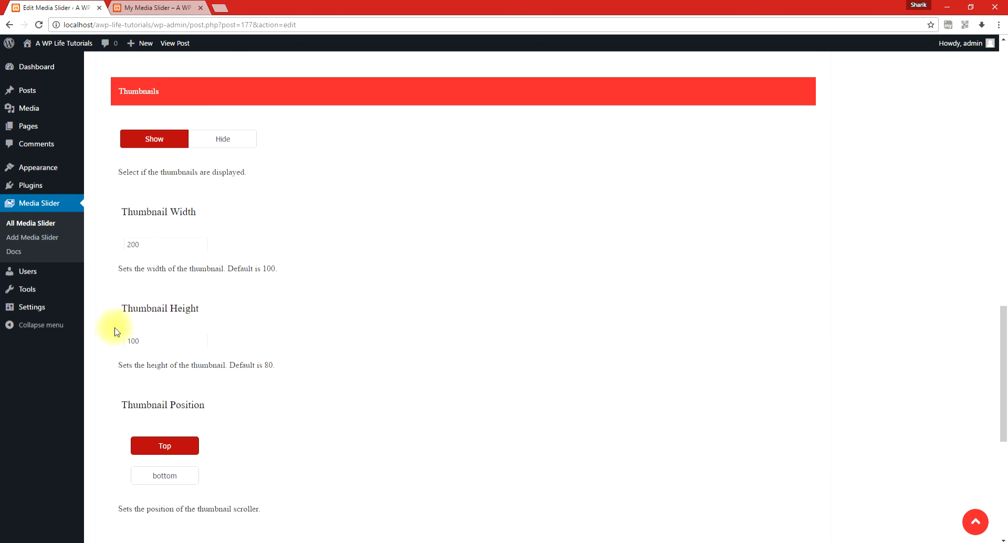
left_click_drag(141, 342, 113, 346)
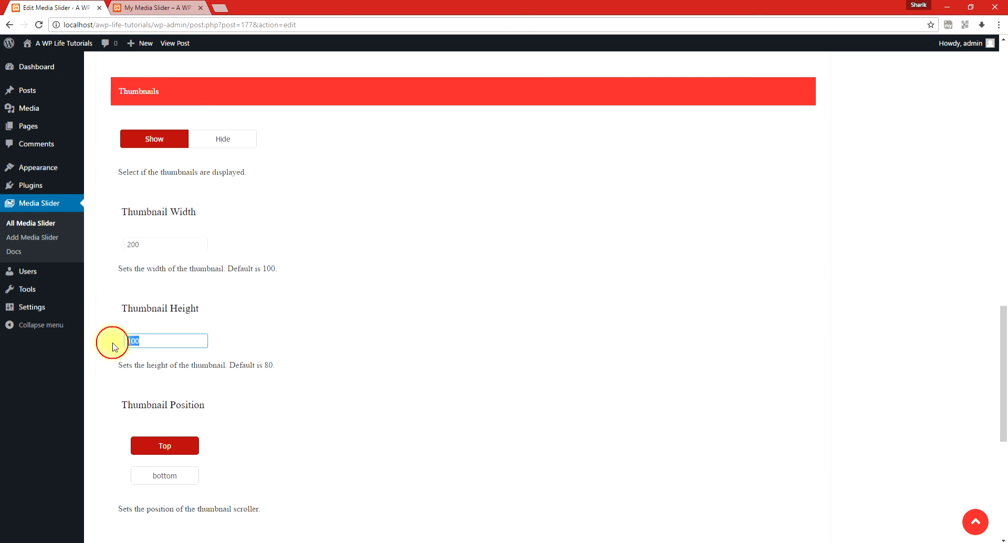
scroll(109, 337, "down", 2)
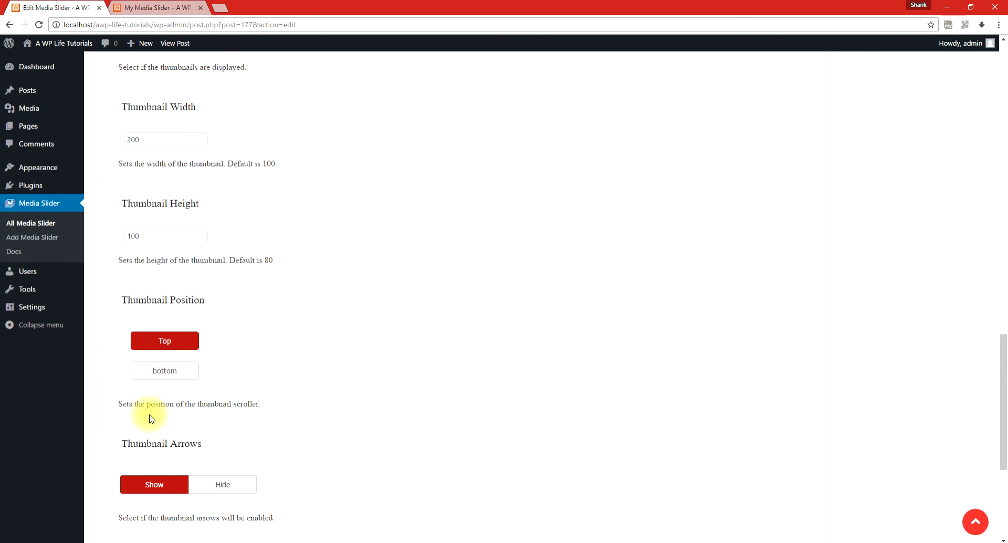
left_click(177, 380)
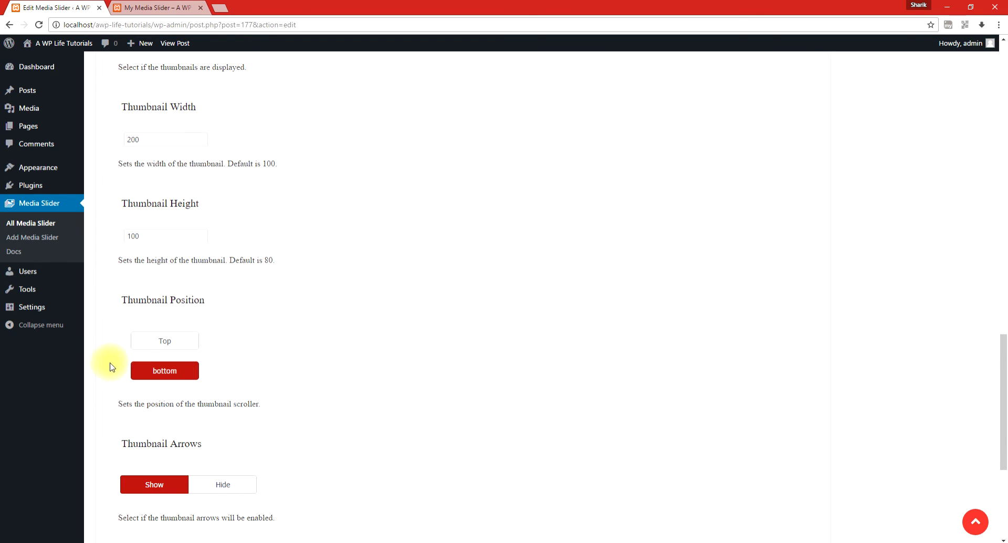
scroll(111, 368, "down", 3)
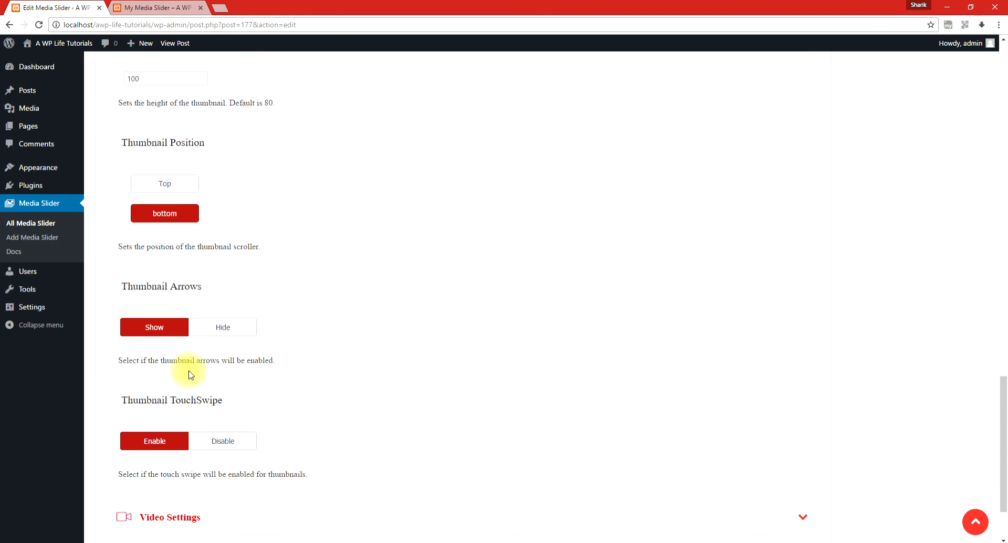
left_click(219, 339)
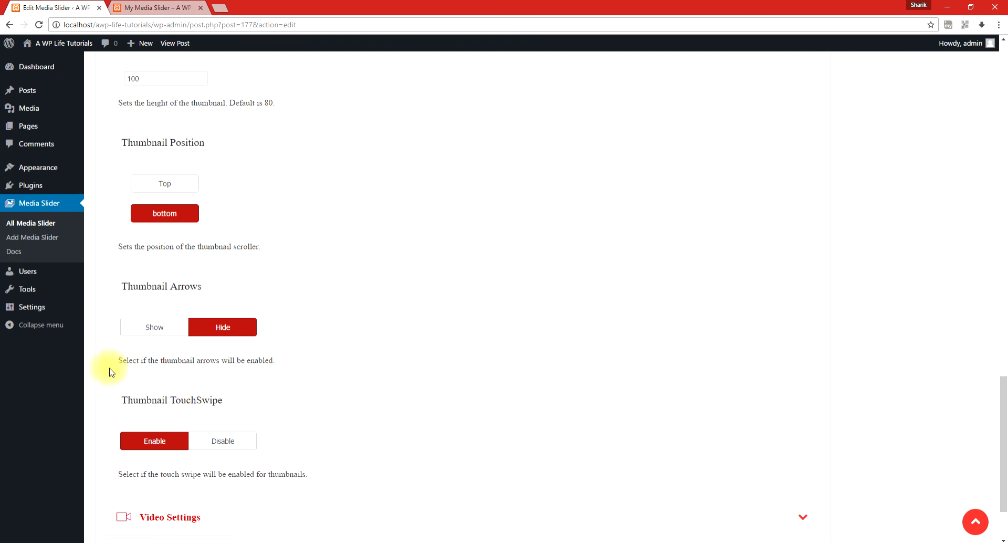
Step: Leave Thumbnail TouchSwipe set to Enable and update the media slider
scroll(107, 369, "down", 2)
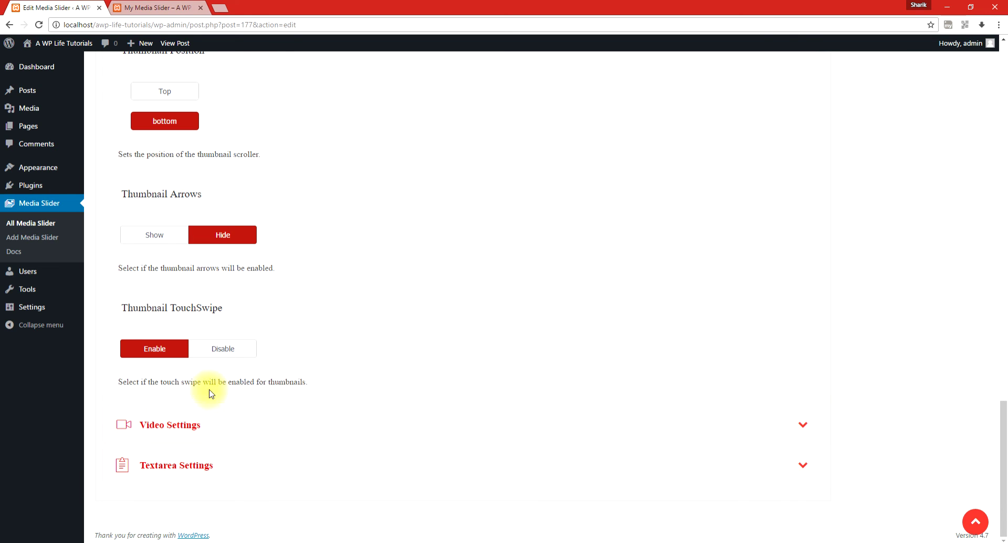
left_click(215, 348)
left_click(172, 349)
scroll(471, 310, "up", 15)
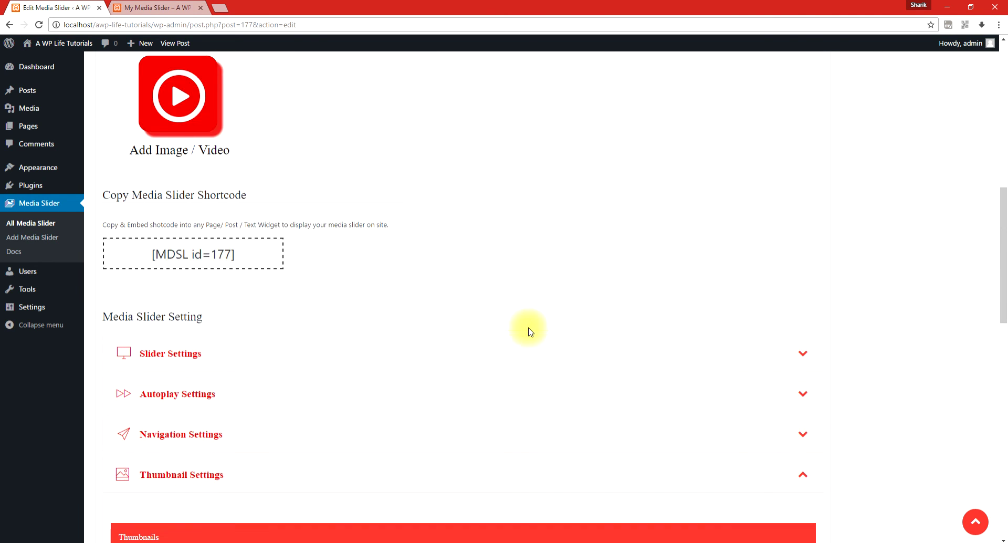
scroll(529, 331, "up", 10)
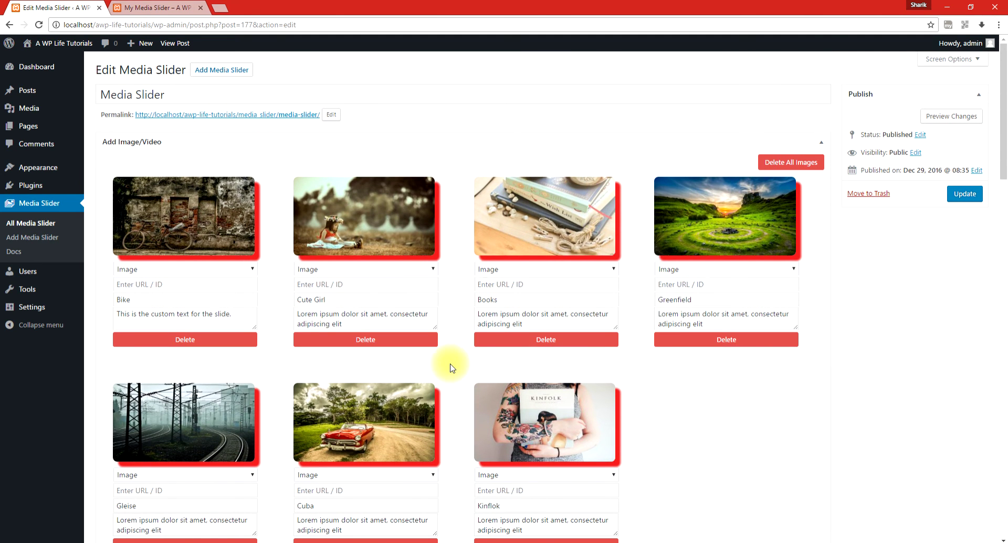
left_click(965, 194)
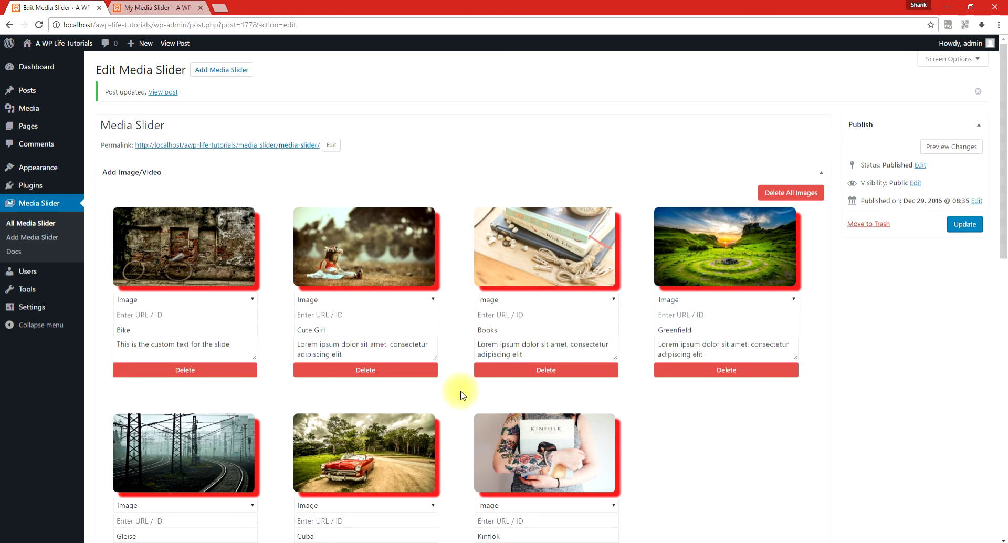
Step: Reload the My Media Slider page on the site and advance through its first slides with the navigation arrows
left_click(170, 12)
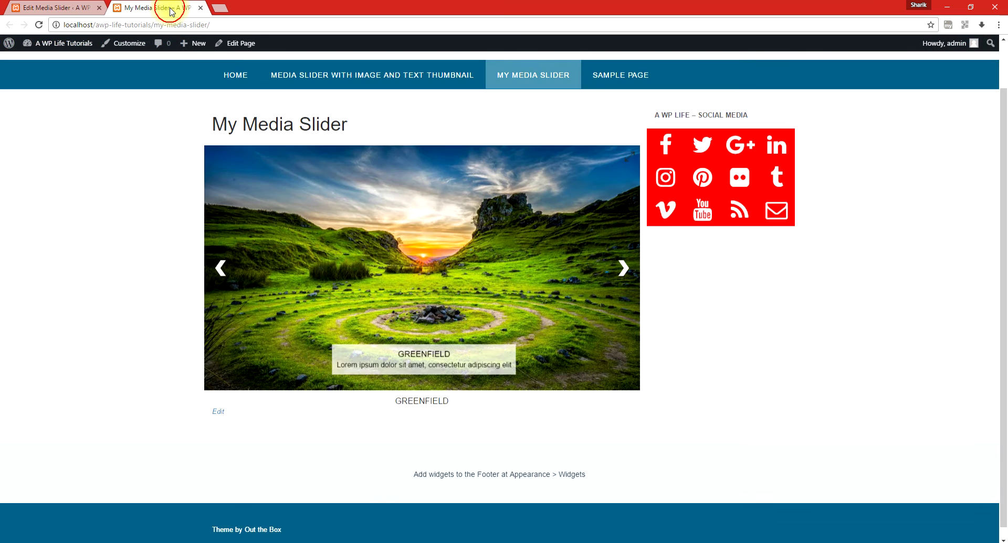
key("F5")
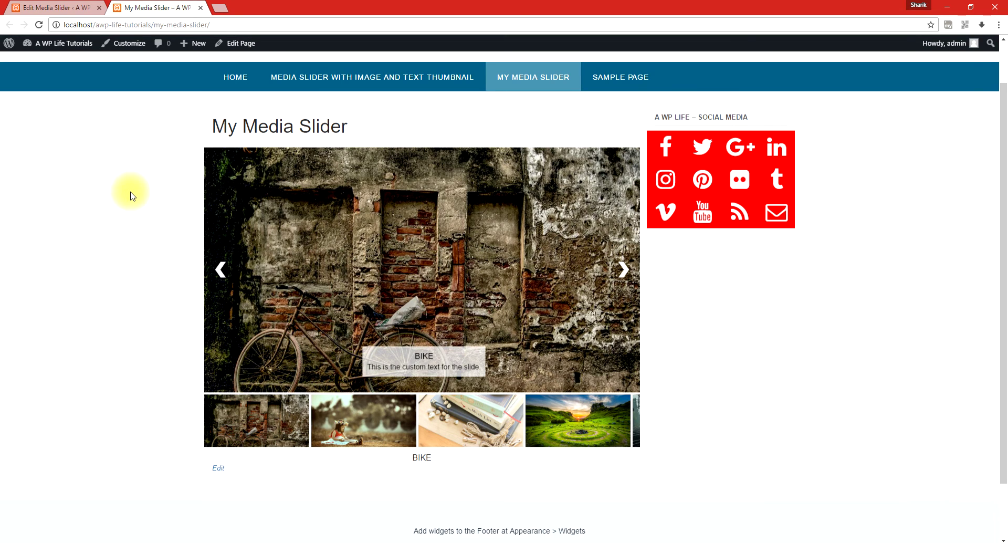
left_click(626, 273)
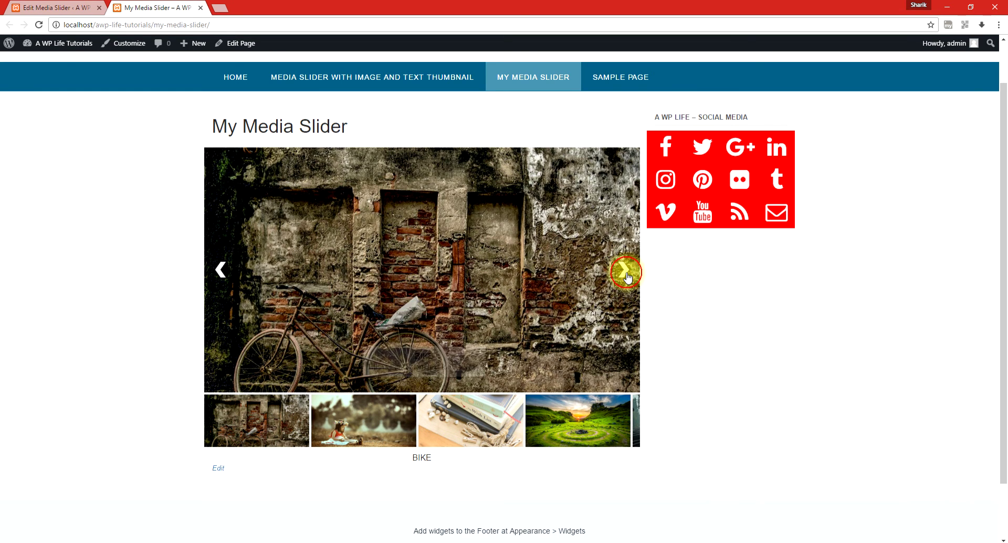
left_click(624, 270)
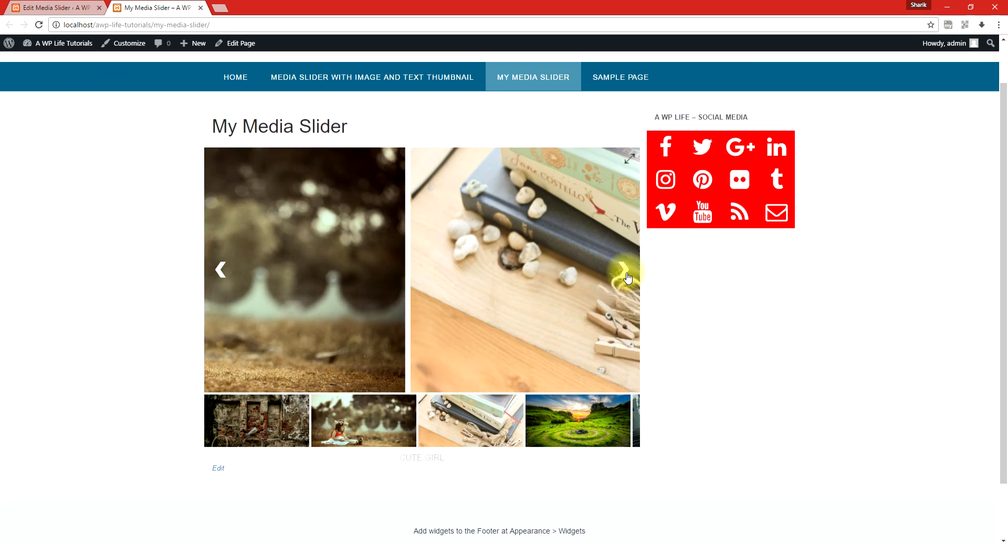
Step: Test the thumbnail strip by swiping along it and opening the Cuba, Kinflok and Gleise slides from their thumbnails
left_click(369, 426)
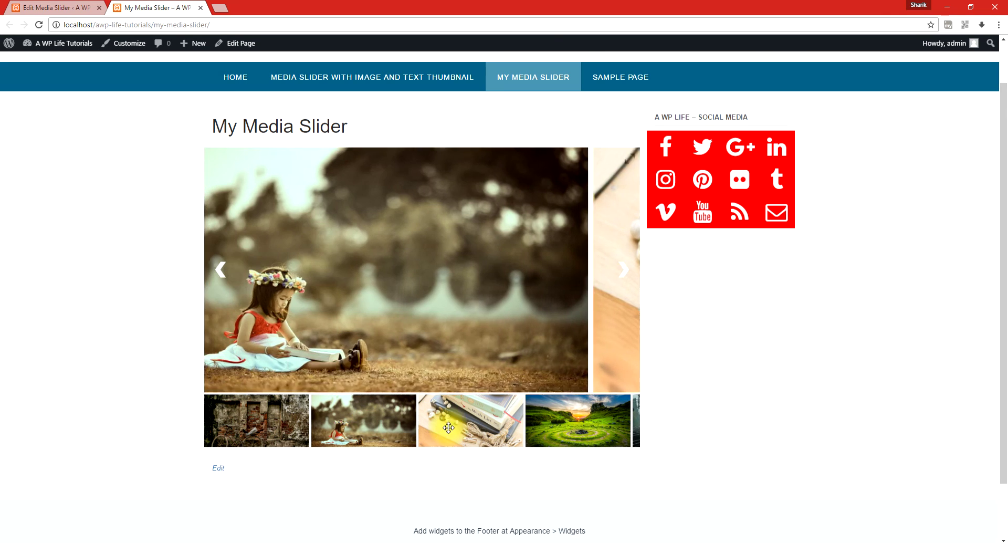
left_click(505, 431)
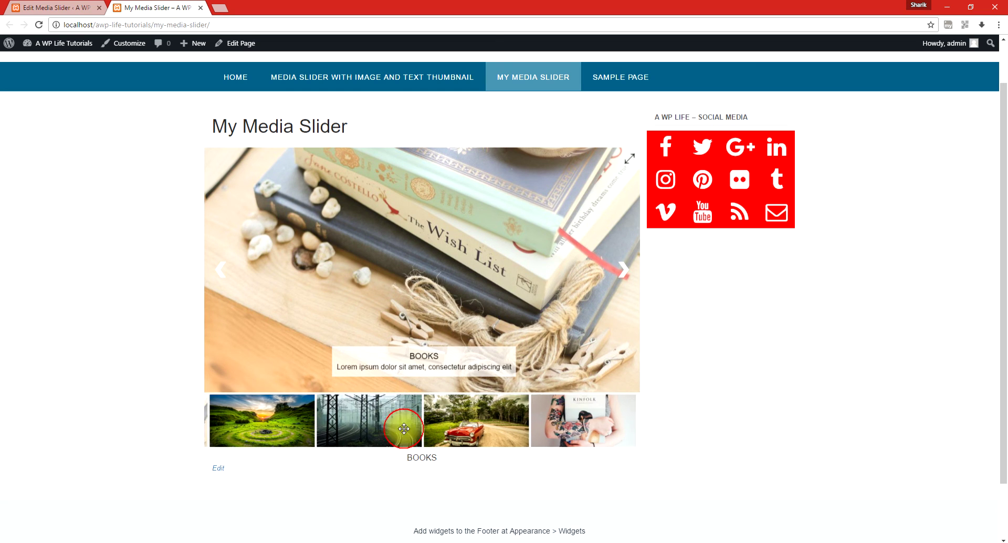
left_click(437, 429)
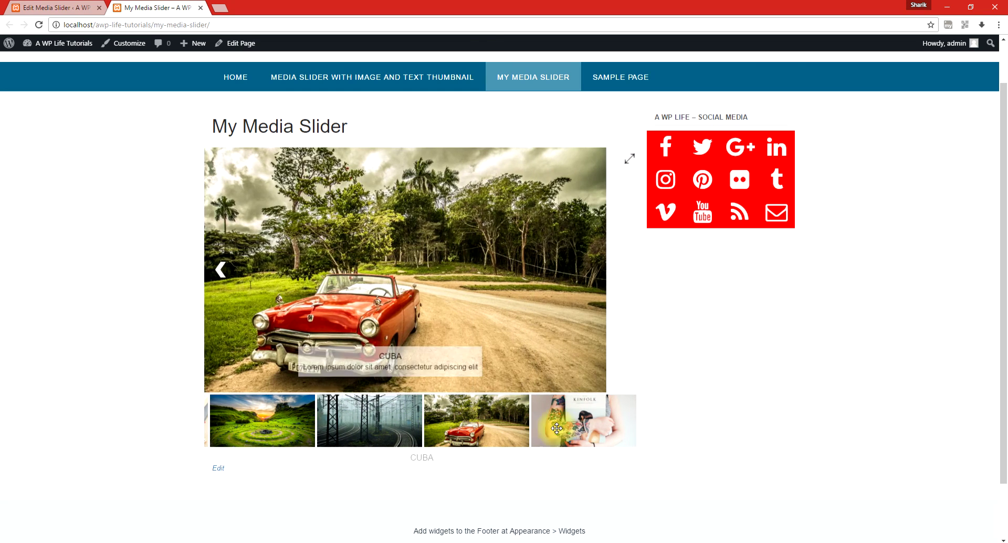
left_click(597, 427)
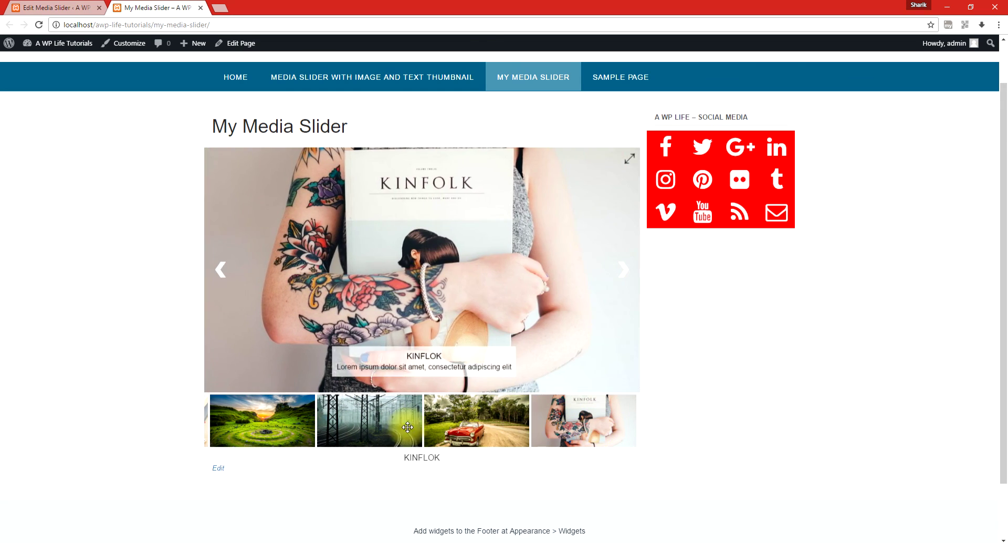
left_click(353, 422)
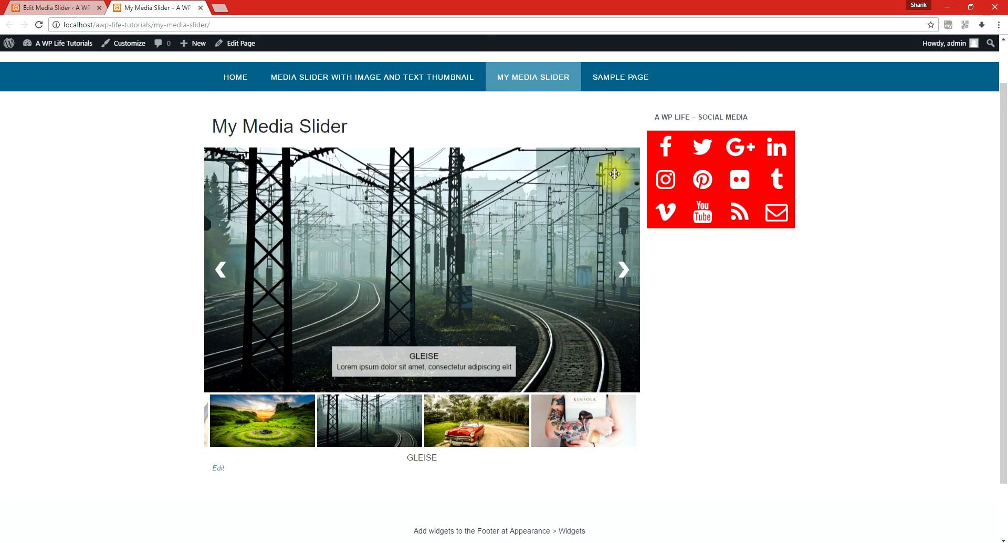
Step: View the slider in full screen, swipe back and forth between its slides, and exit full screen
left_click(631, 161)
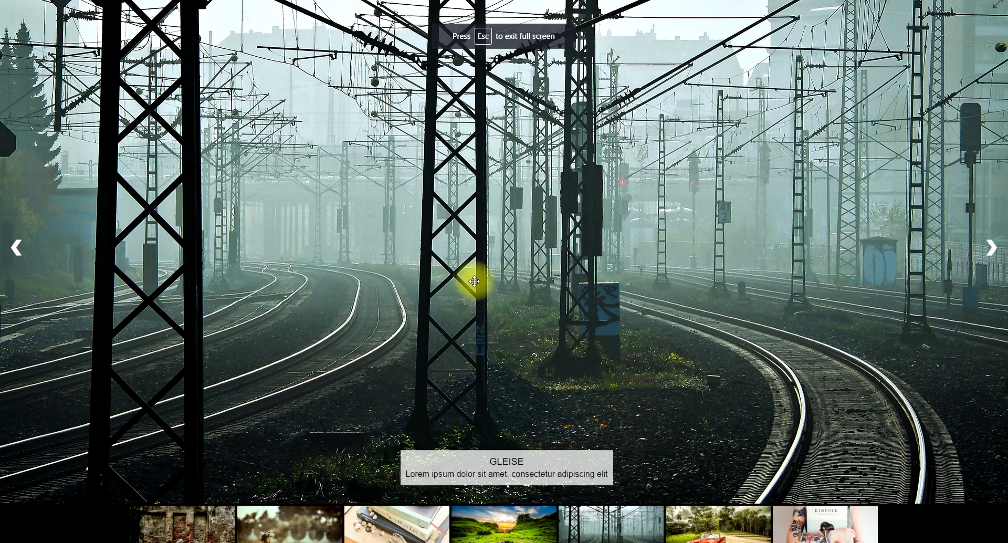
left_click_drag(474, 282, 637, 281)
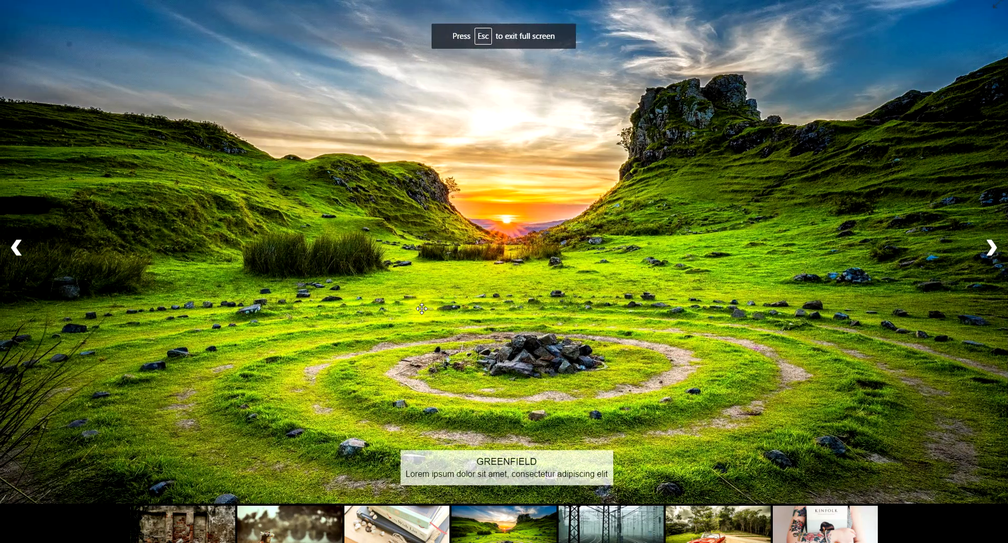
left_click_drag(452, 296, 589, 299)
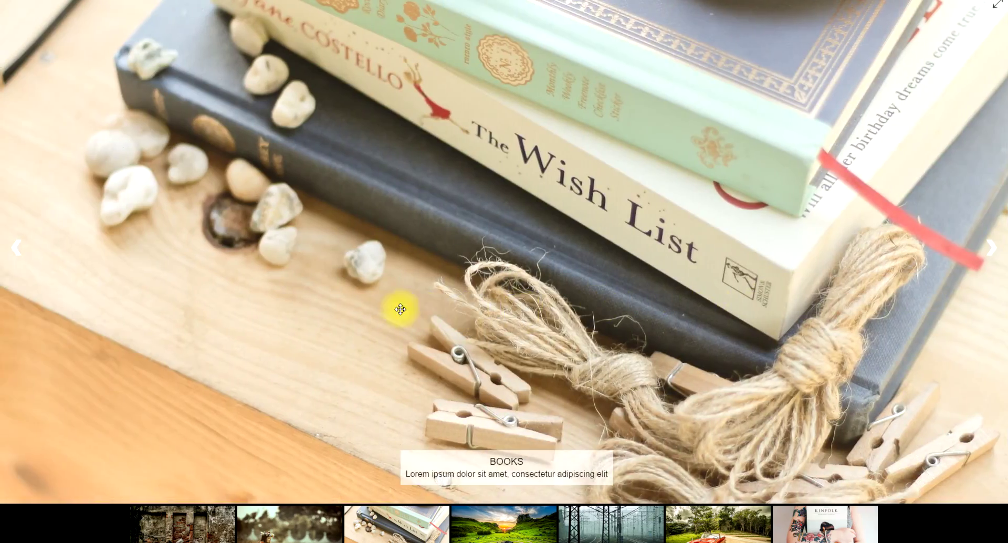
left_click_drag(401, 306, 589, 304)
left_click_drag(487, 308, 468, 295)
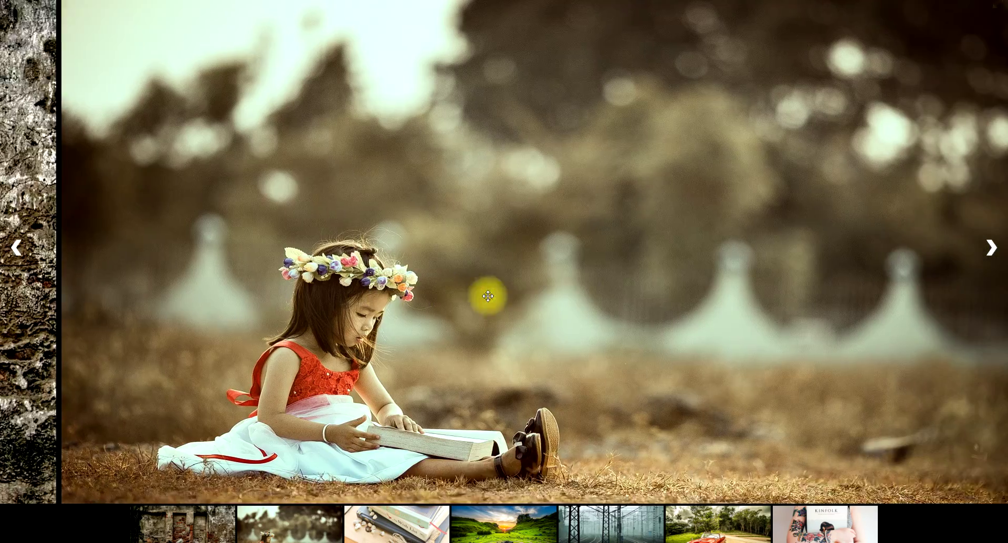
left_click_drag(590, 284, 441, 278)
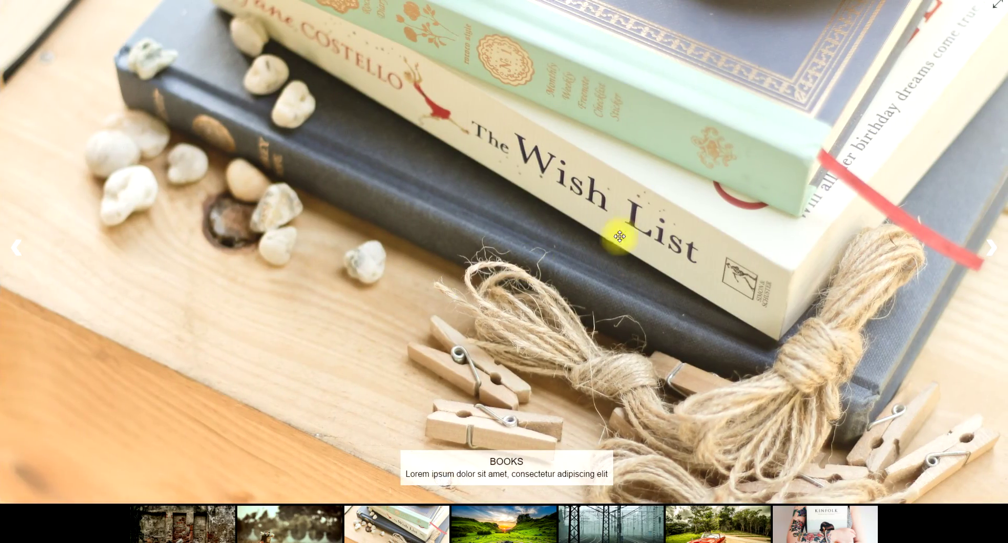
left_click(996, 12)
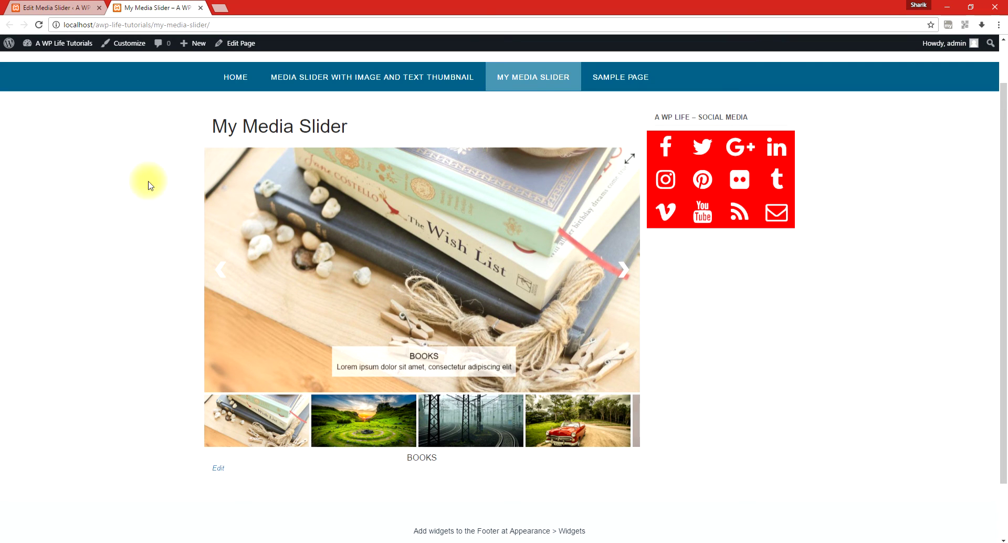
left_click(59, 8)
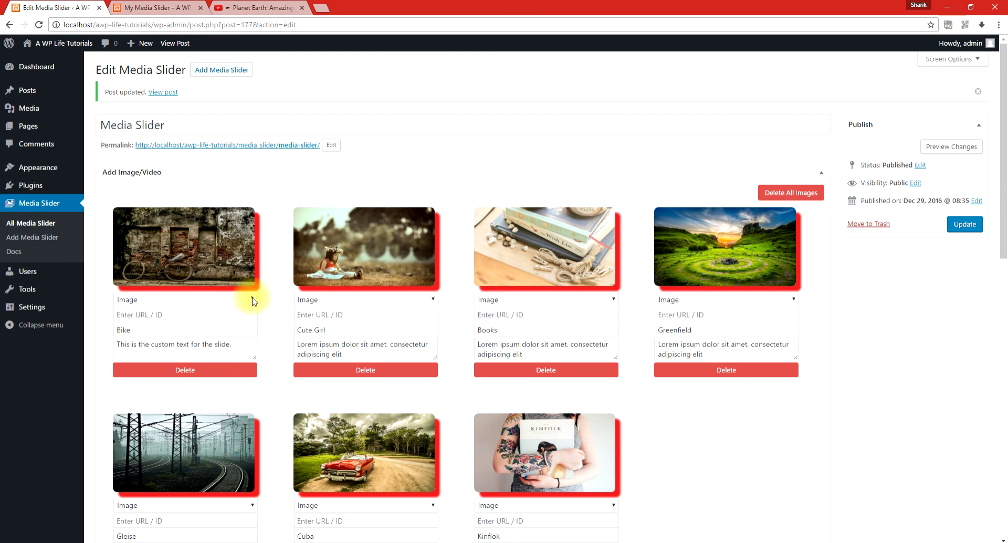
left_click(252, 300)
left_click(214, 317)
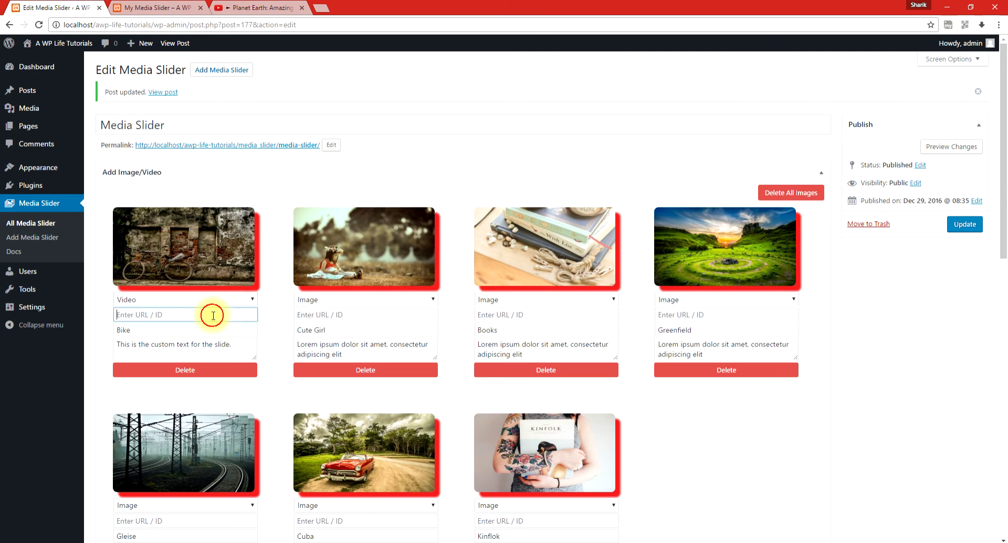
left_click(268, 7)
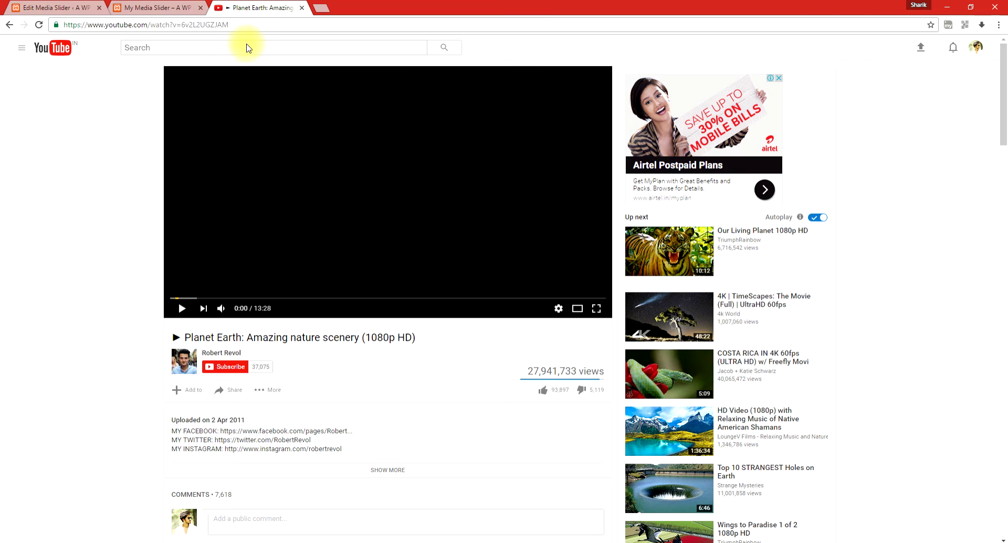
left_click_drag(264, 23, 77, 25)
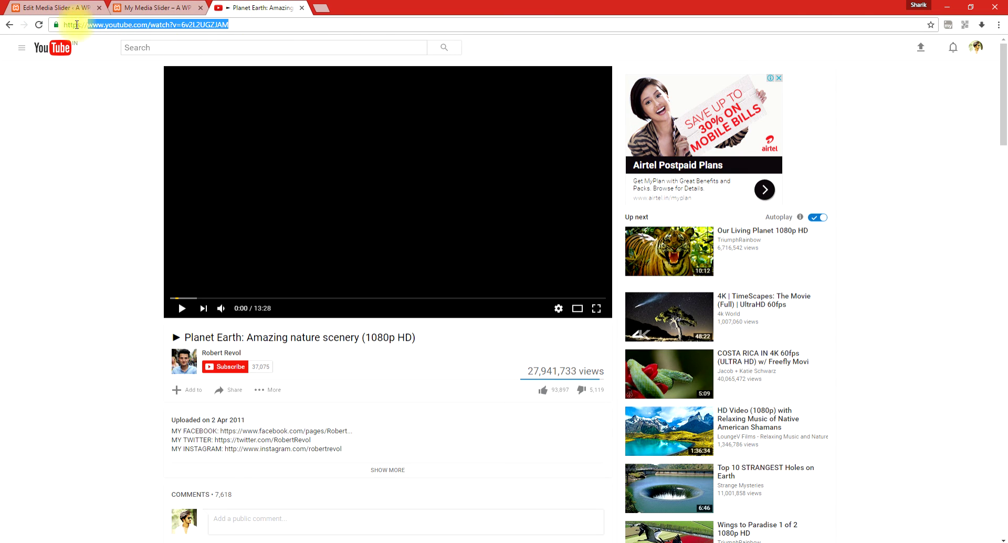
left_click(54, 7)
left_click(164, 316)
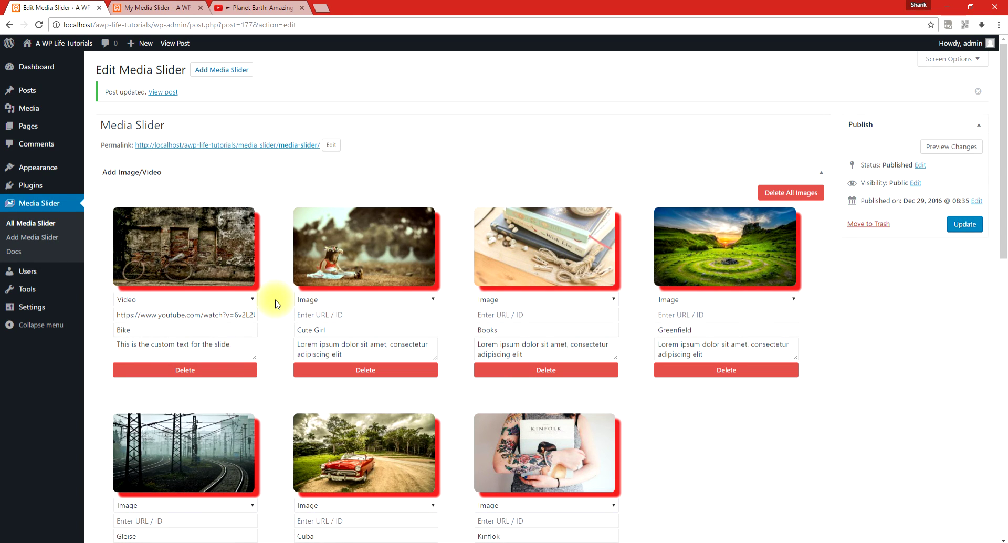
Step: Reload the My Media Slider page, play the Bike slide's video, view it in full screen, return to the page and pause it
left_click(168, 8)
key("F5")
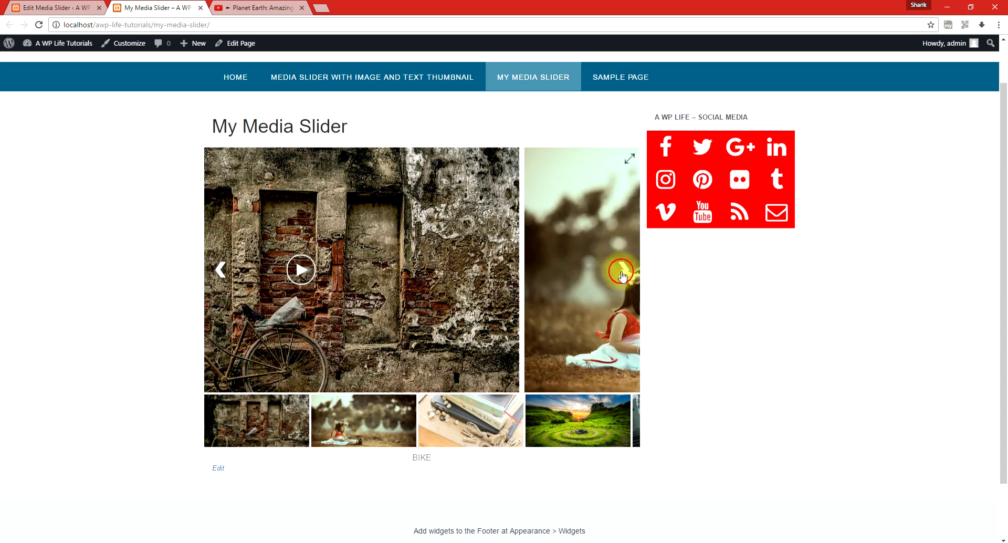
left_click(222, 270)
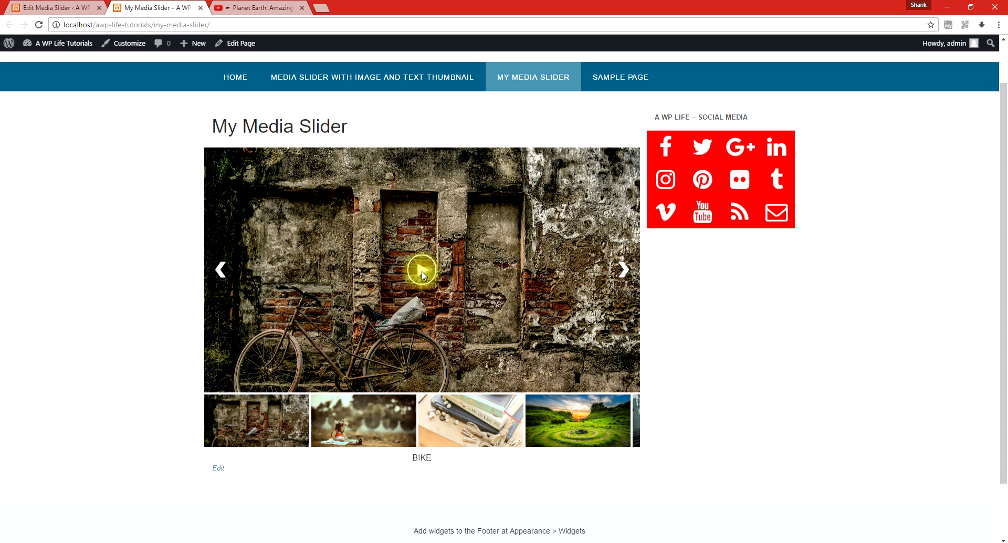
left_click(422, 271)
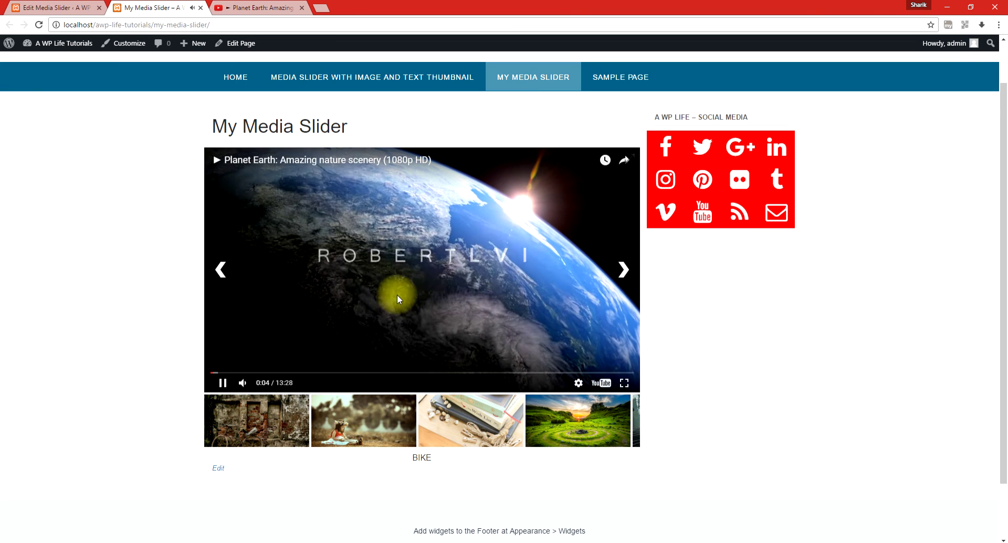
left_click(625, 383)
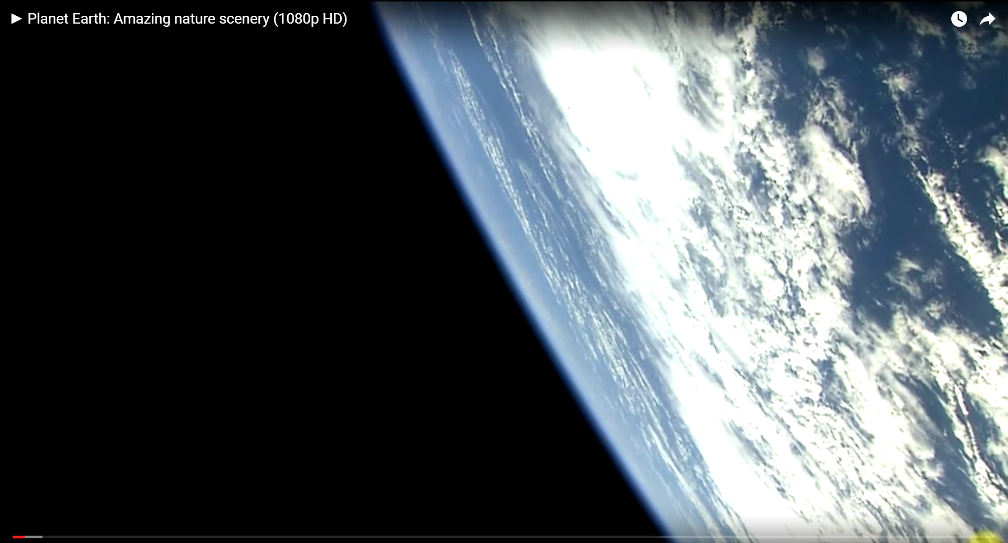
key("Escape")
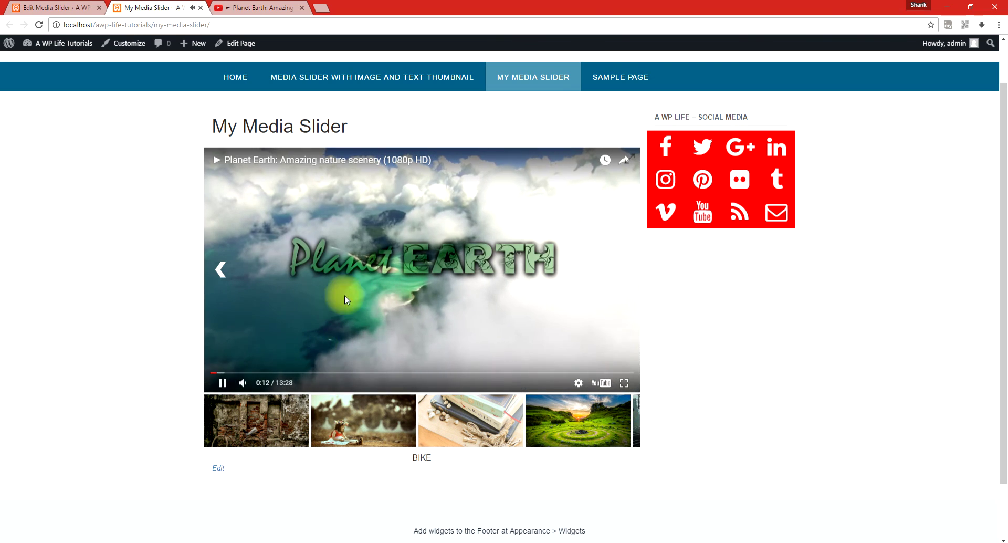
left_click(377, 309)
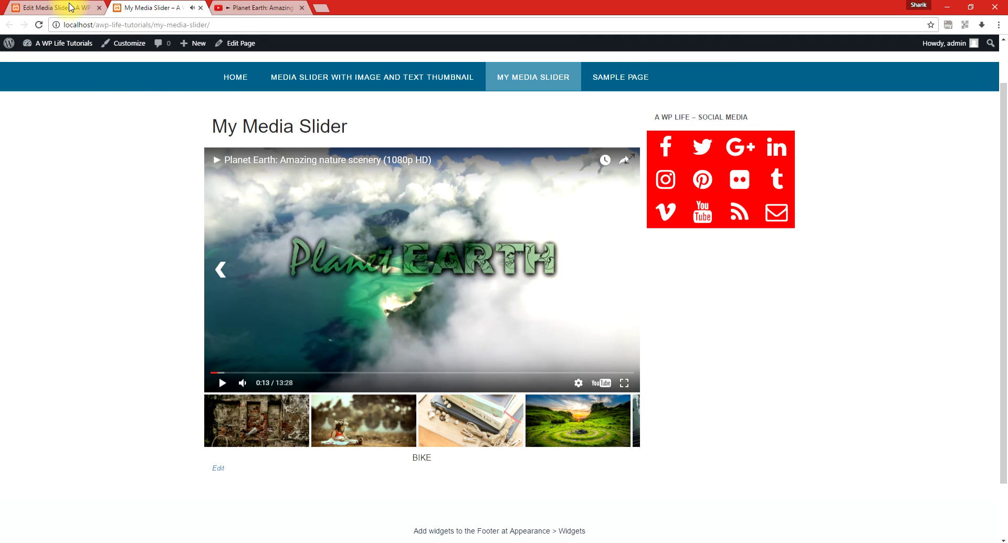
Step: On the My Media Slider page, advance from the video slide to the Cute Girl and Books slides
left_click(67, 7)
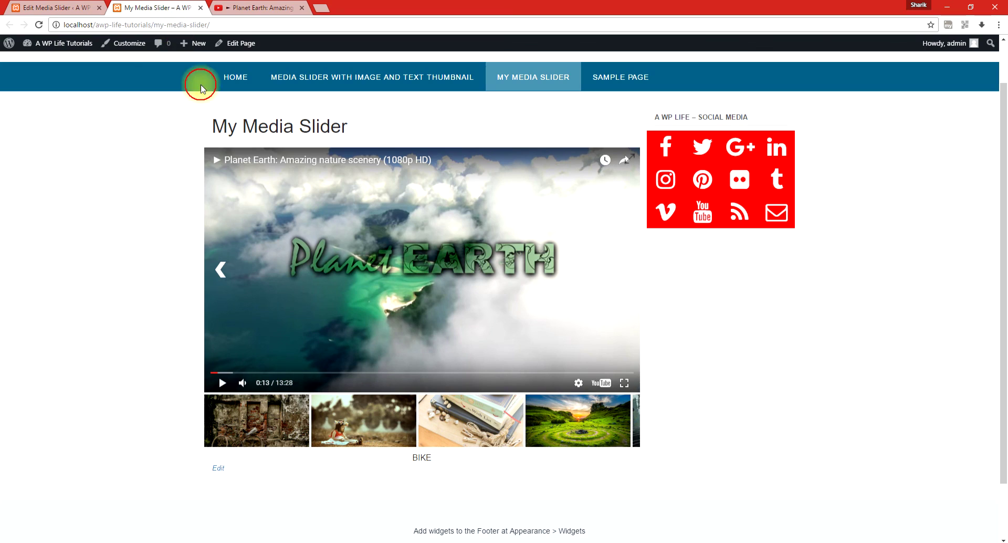
left_click(157, 8)
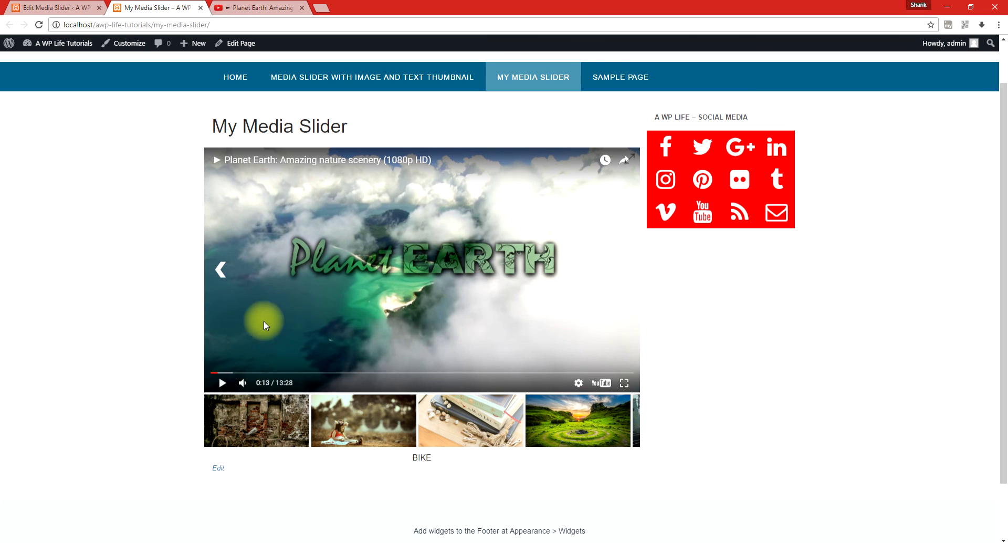
left_click(630, 269)
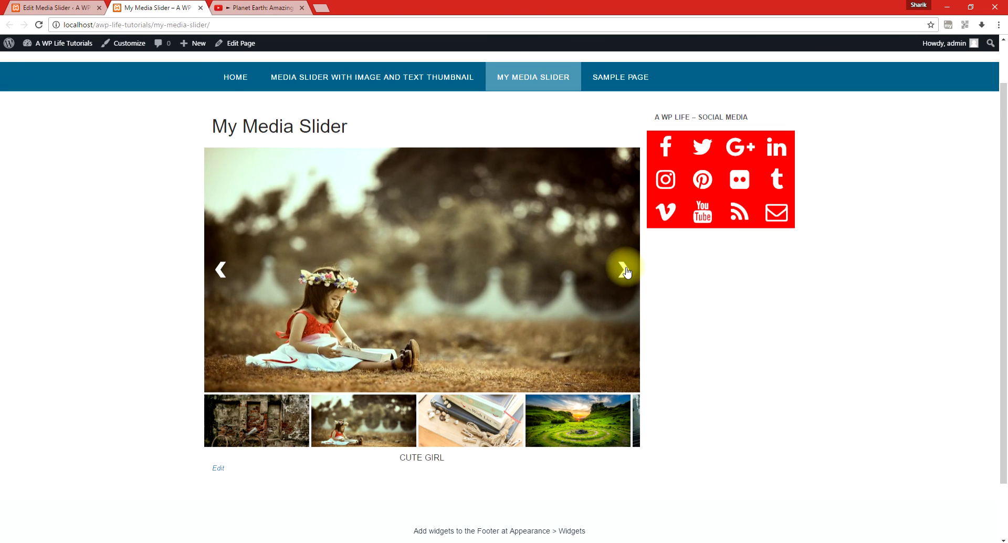
left_click(625, 271)
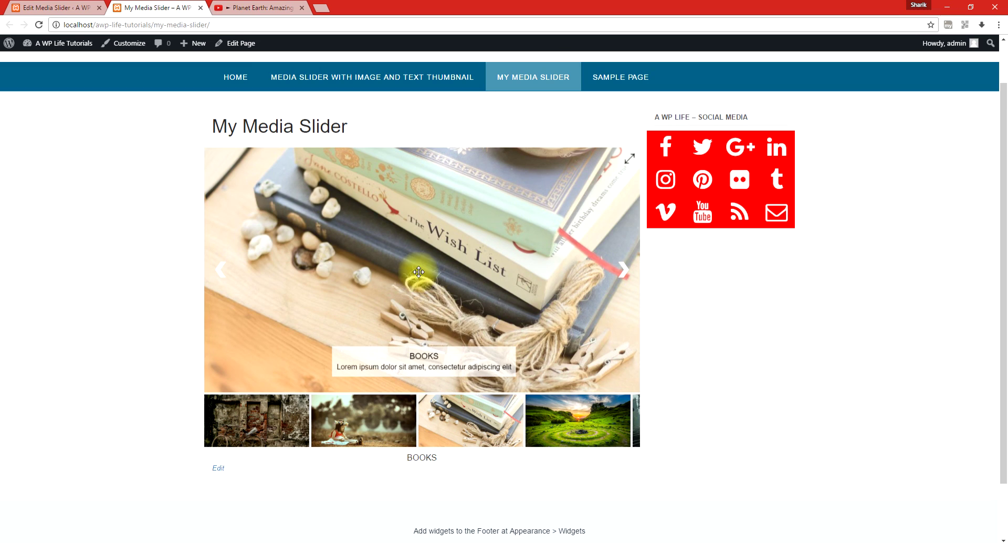